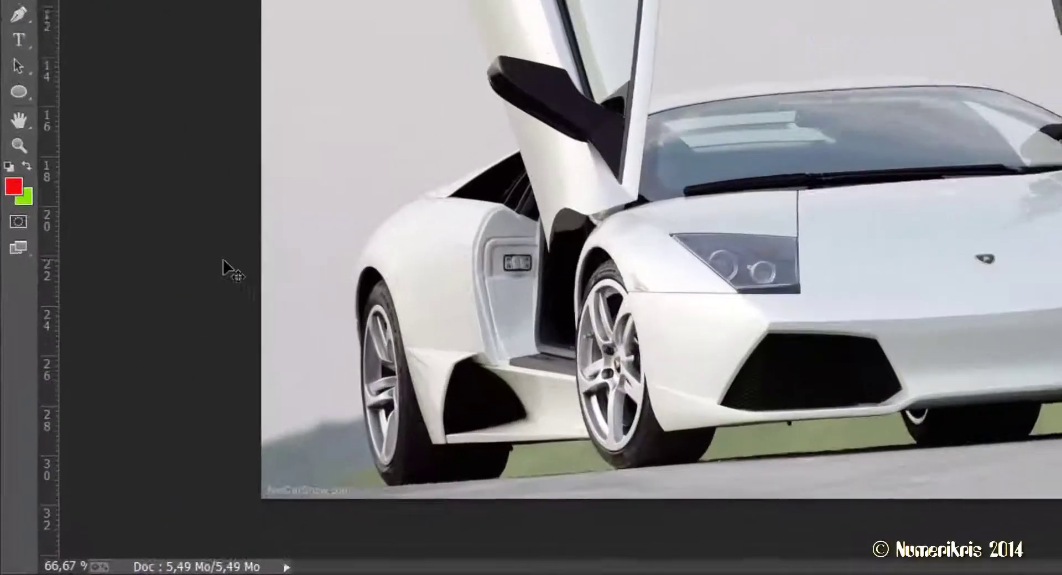
- Reset the colour swatches to a black foreground and white background with D
key(d)
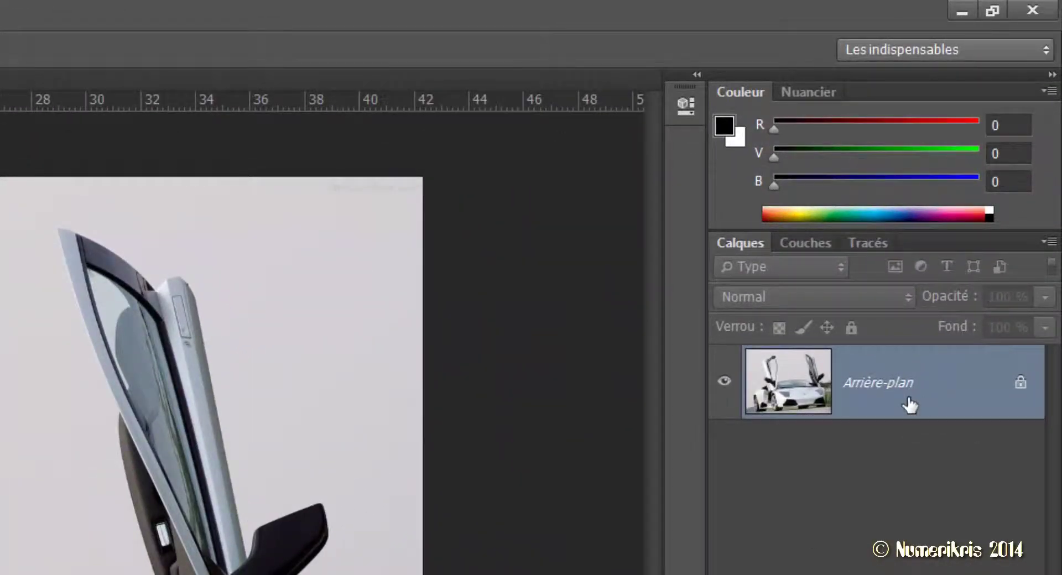
- Duplicate the car photo into Calque 1 and Calque 1 copie, and fill Arrière-plan with black
key(ctrl+j)
key(ctrl+j)
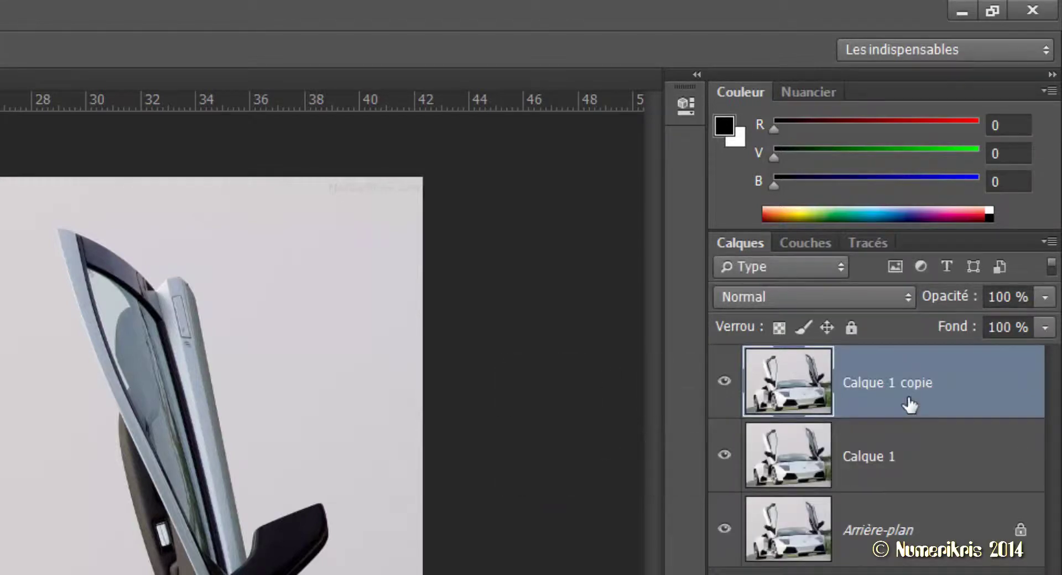
click(901, 556)
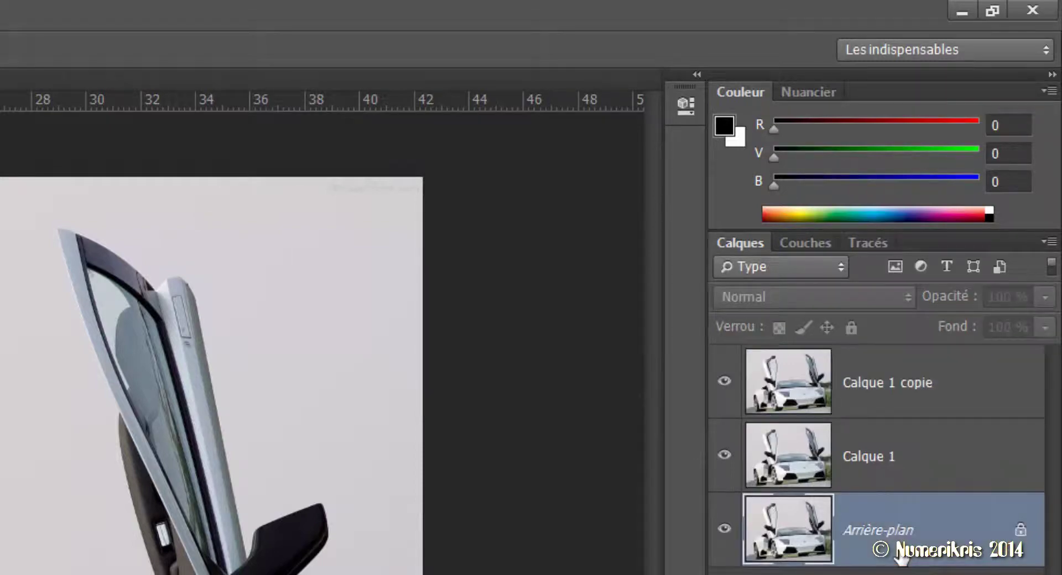
key(alt+Delete)
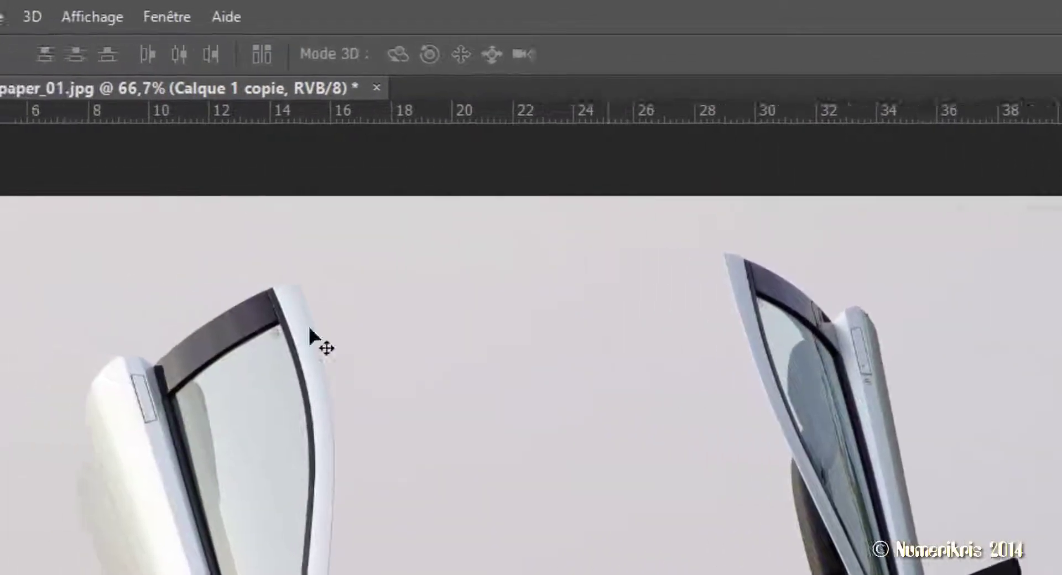
- Set the grid preferences to yellow lines, centimetre units and 10-centimetre gridline spacing
click(163, 14)
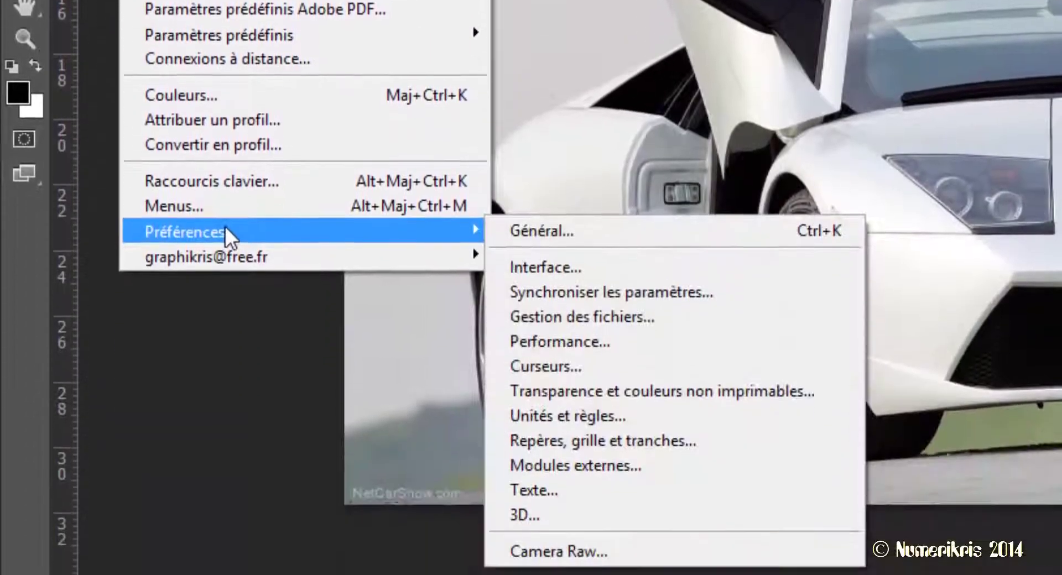
mouse_move(299, 200)
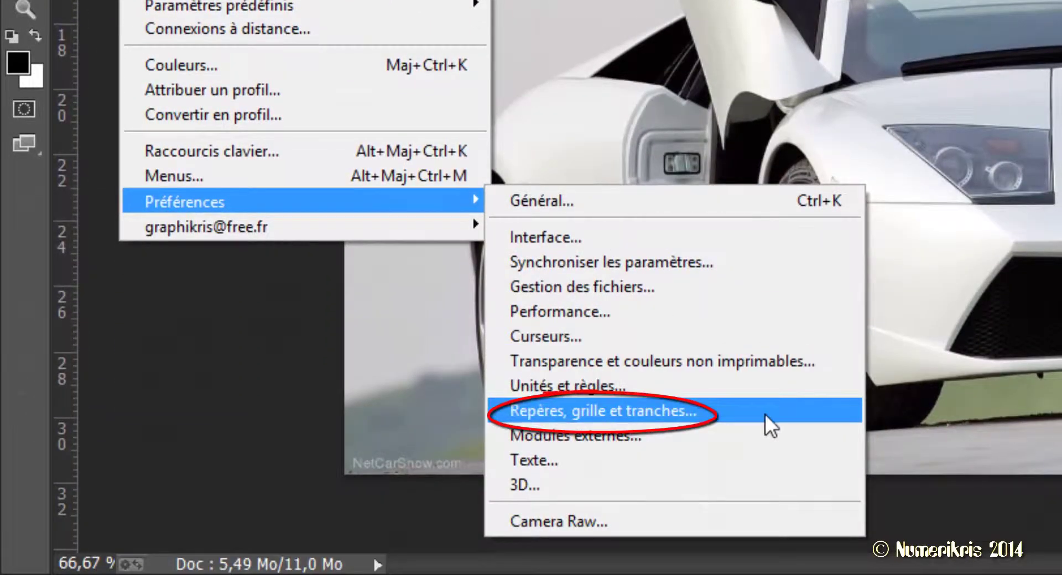
click(765, 415)
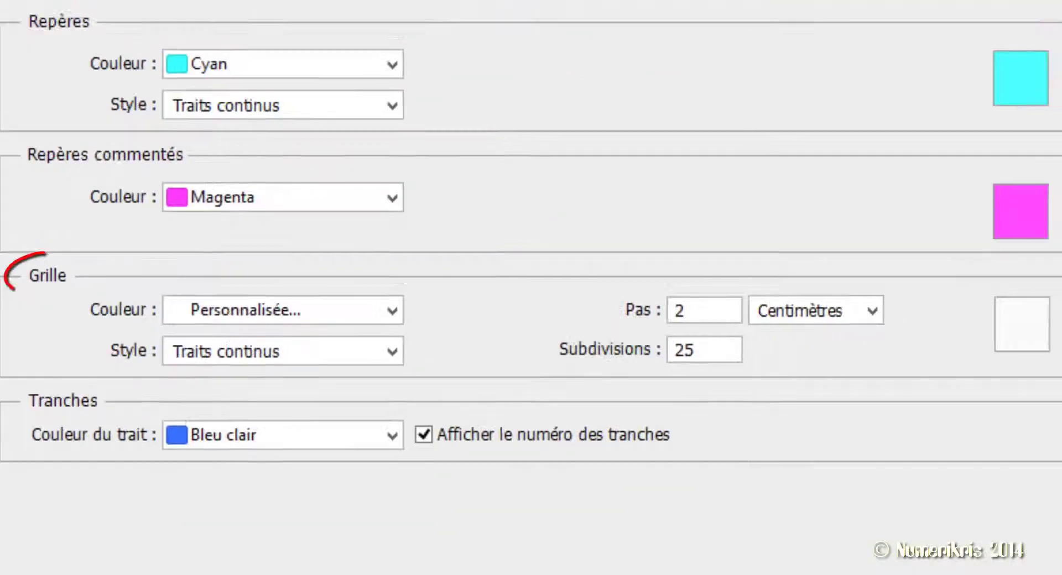
click(1022, 338)
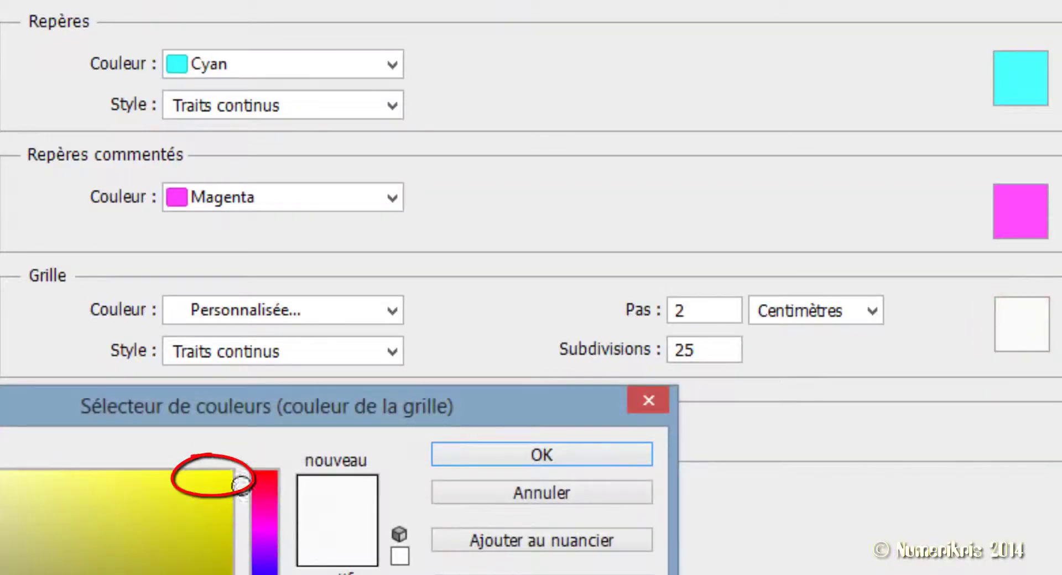
click(239, 483)
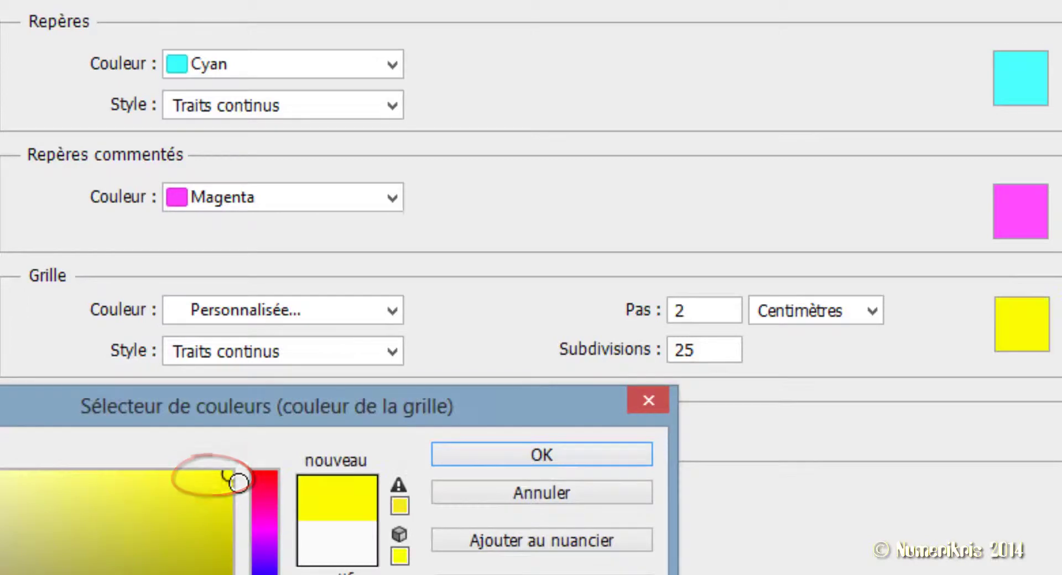
click(492, 459)
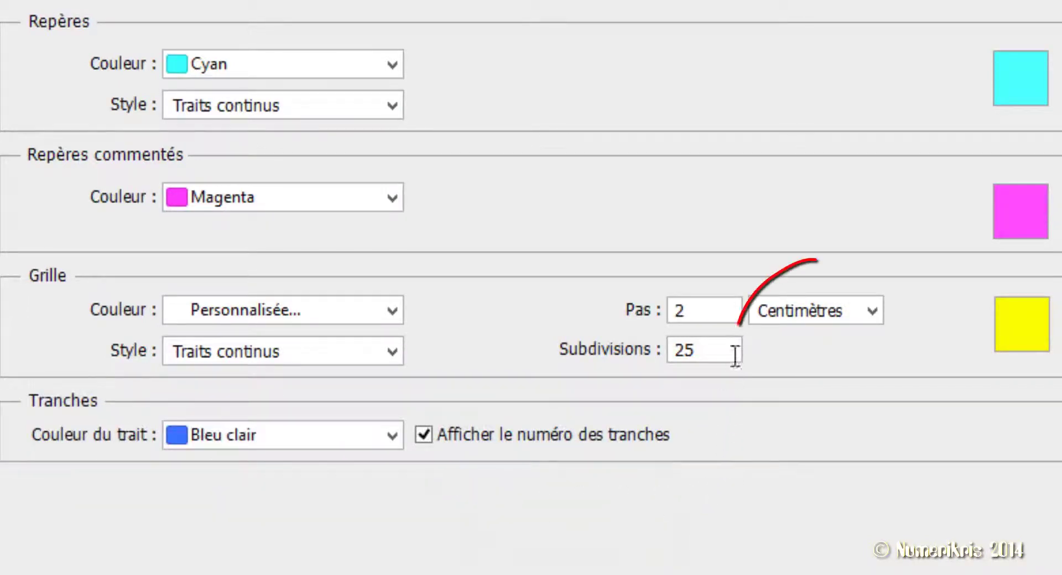
click(874, 311)
click(776, 381)
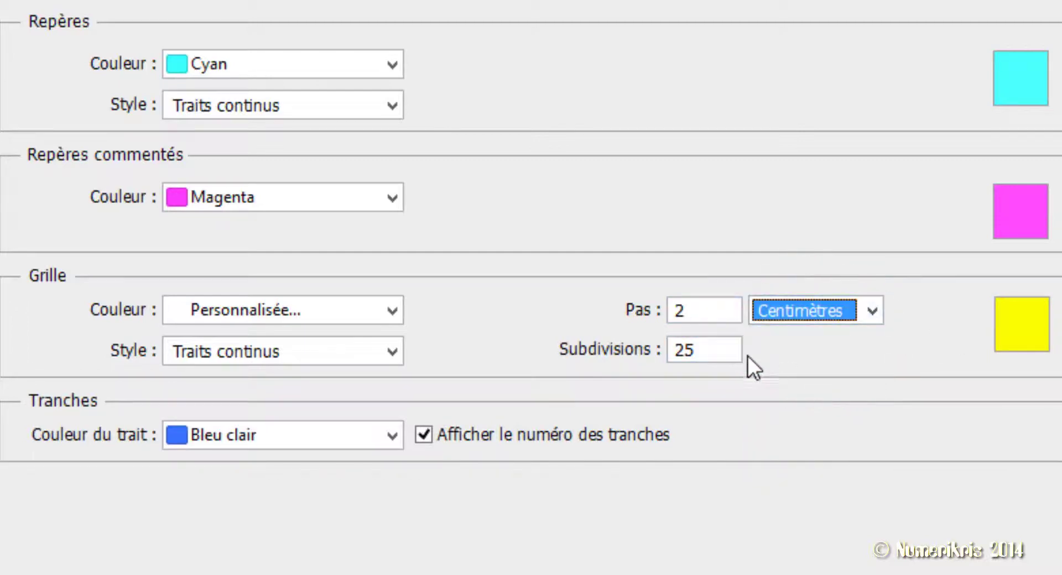
click(694, 318)
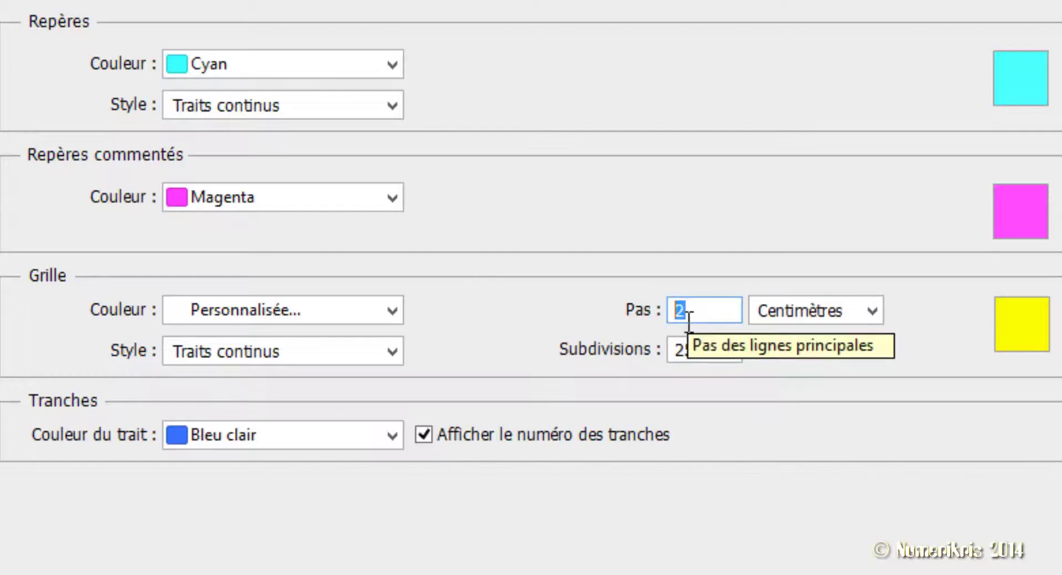
text(10)
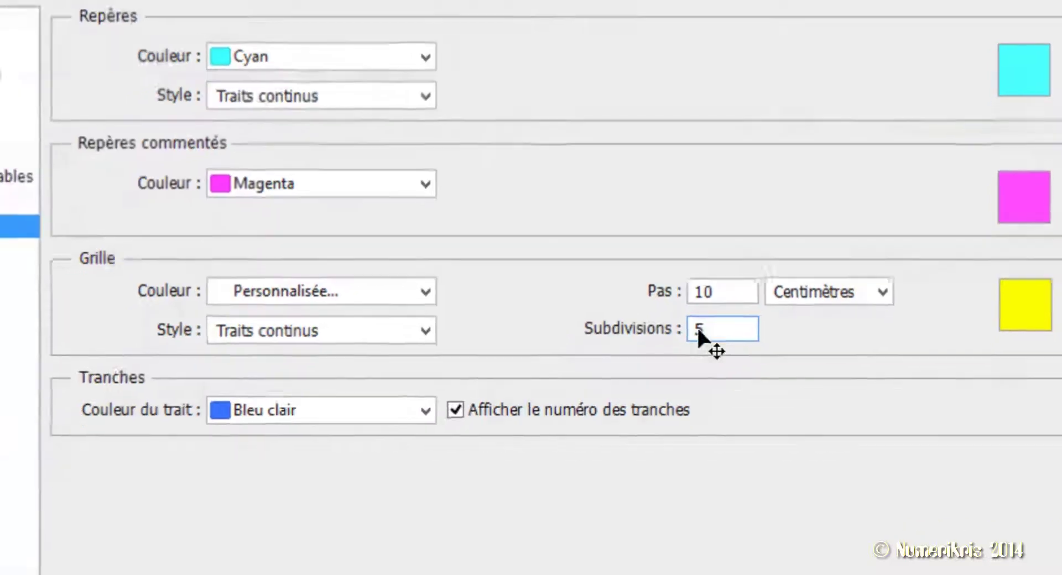
- Show the yellow grid over the car and confirm the grid subdivision settings in Preferences
key(ctrl+h)
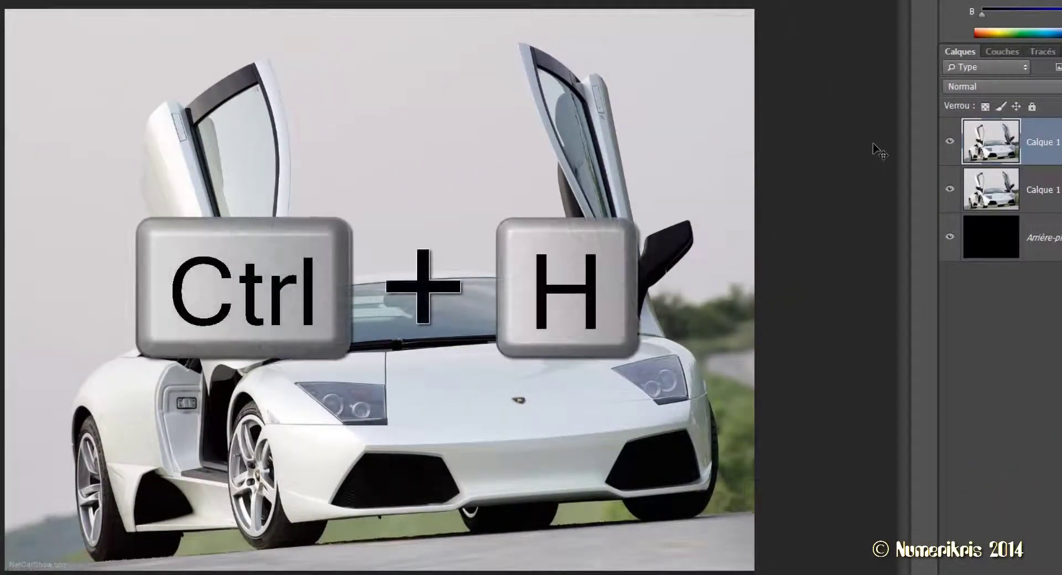
key(ctrl+h)
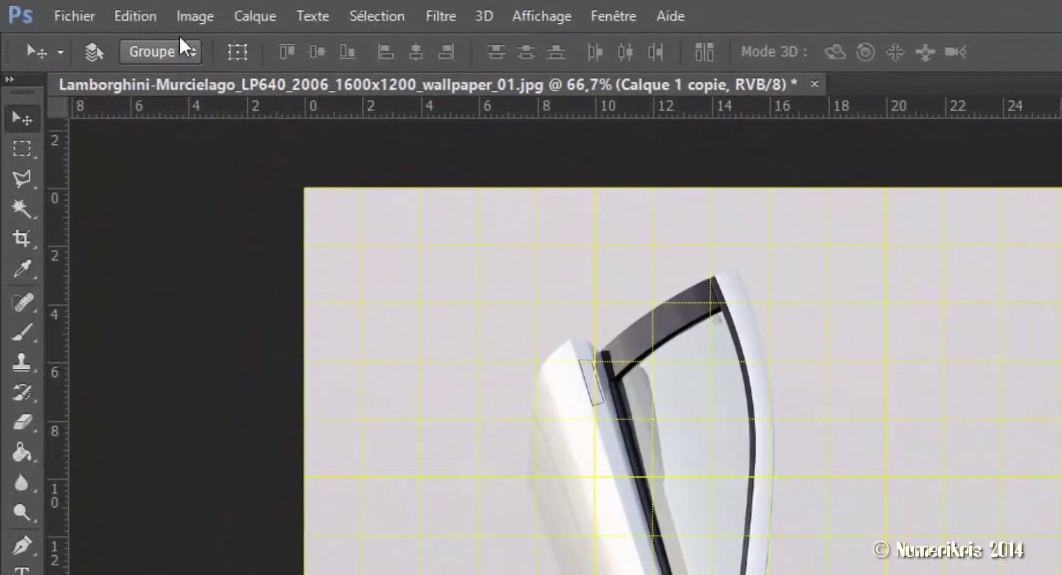
click(178, 15)
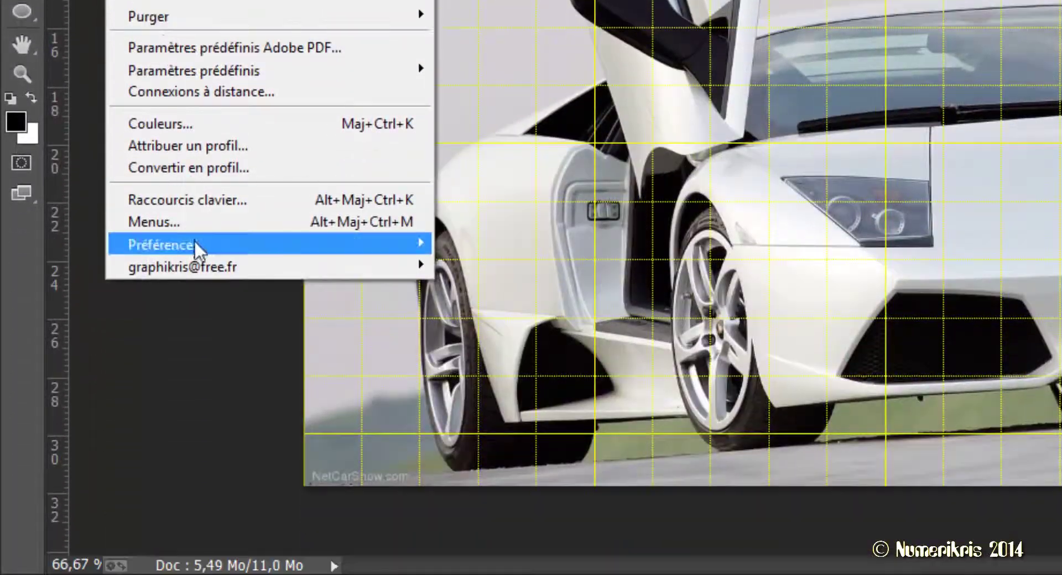
mouse_move(266, 244)
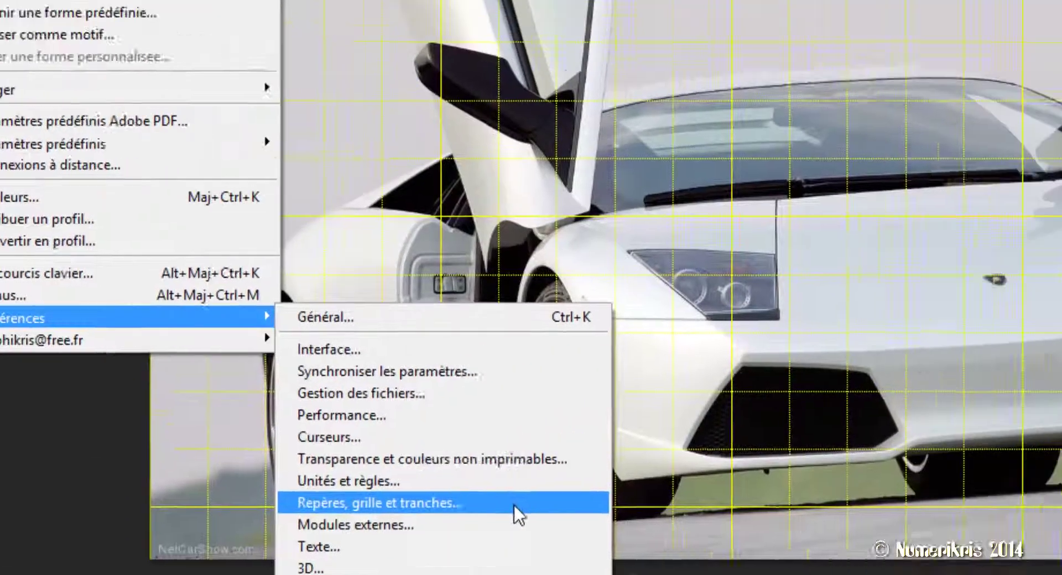
click(669, 433)
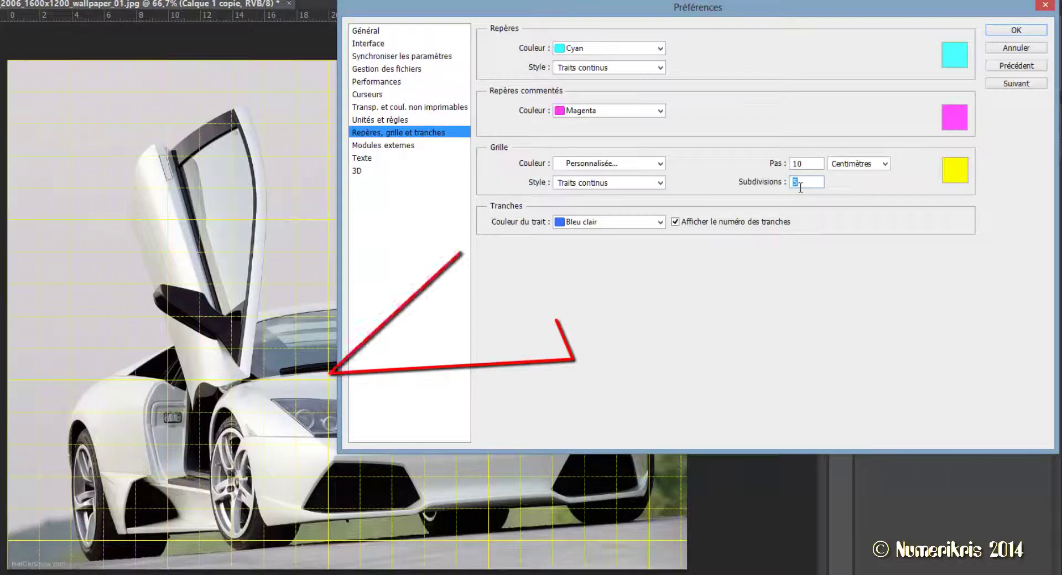
text(2)
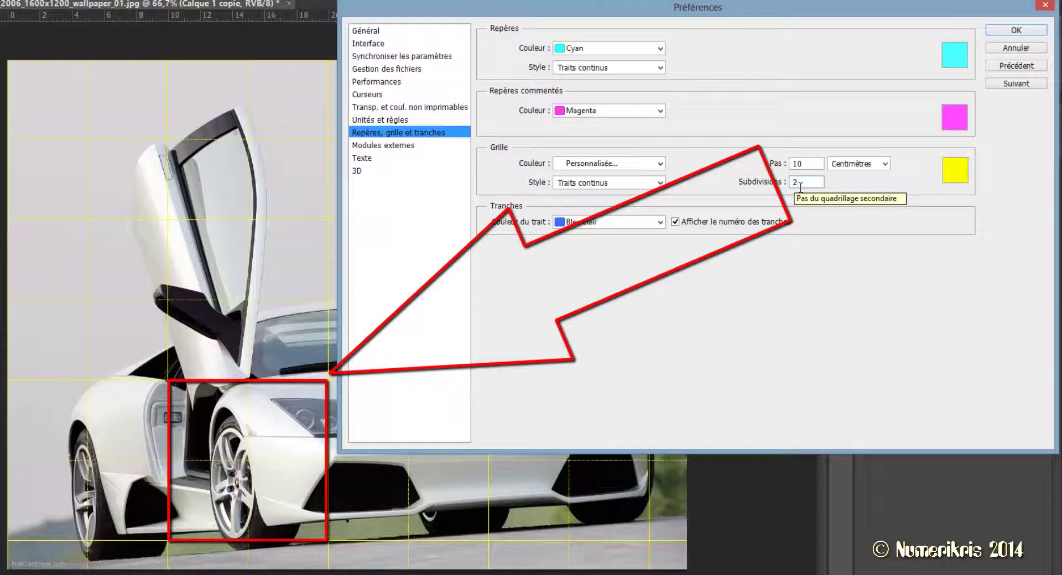
text(5)
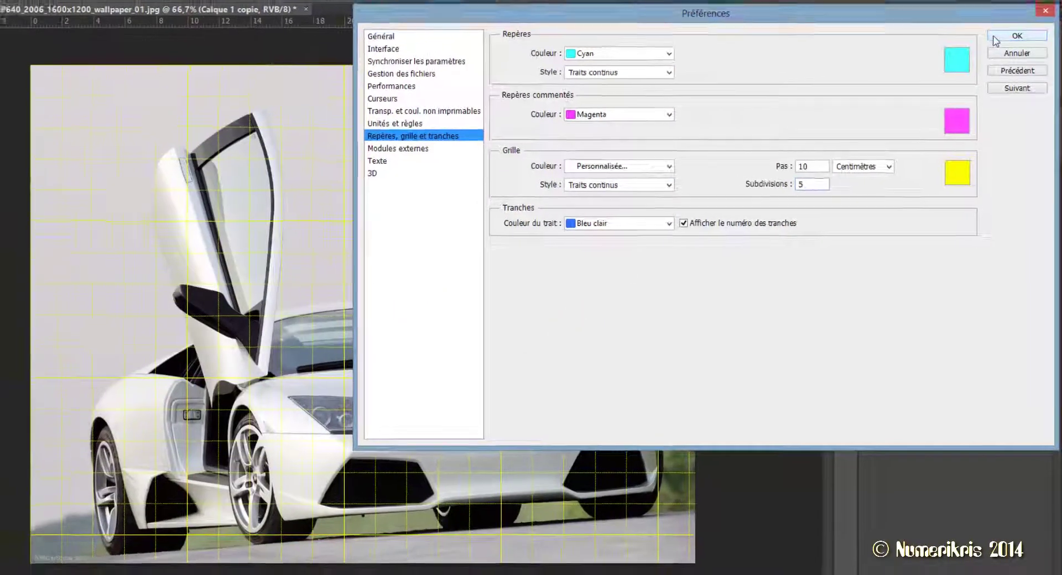
click(994, 32)
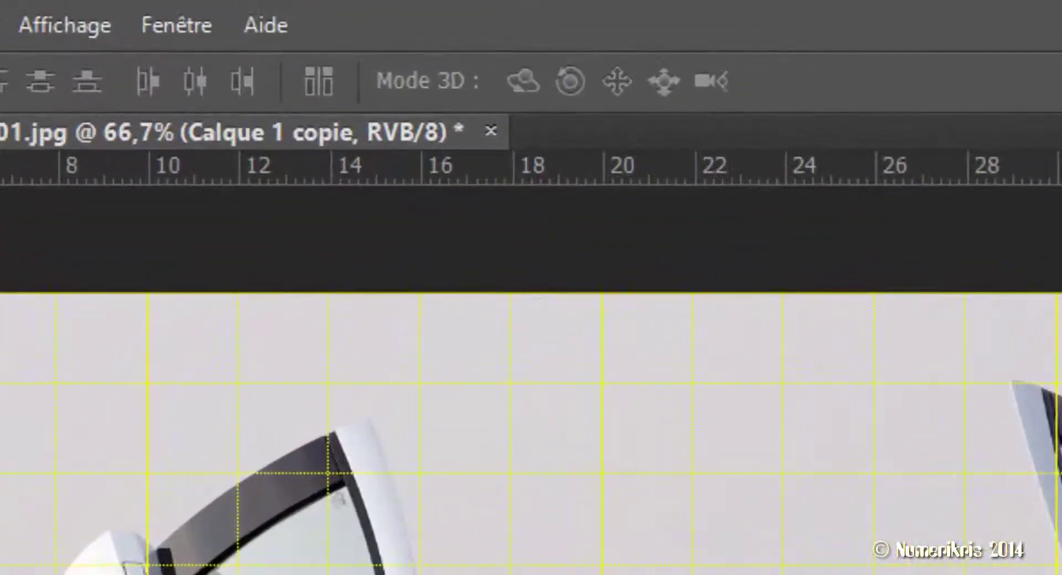
click(65, 25)
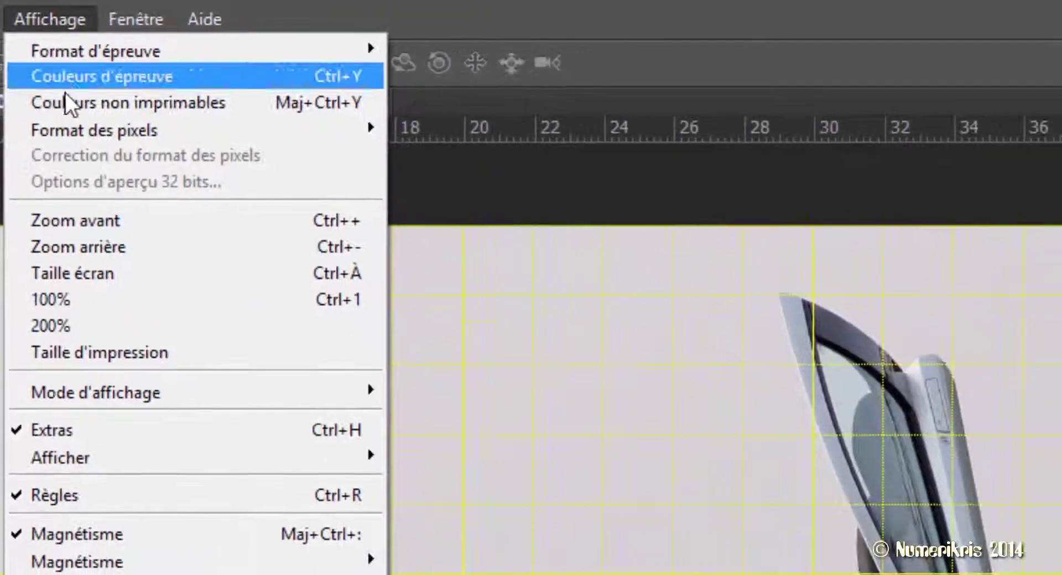
click(83, 534)
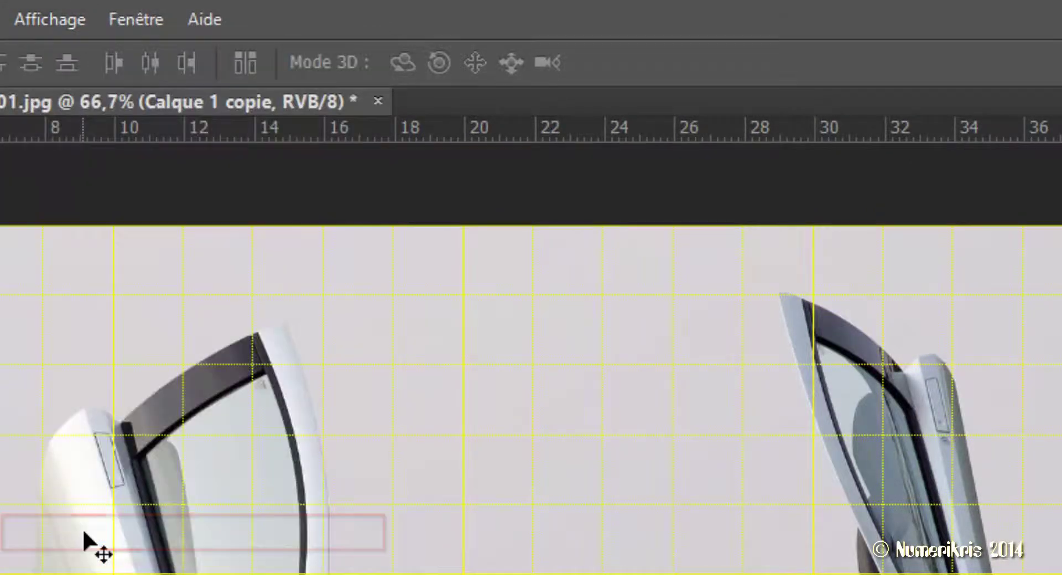
click(44, 21)
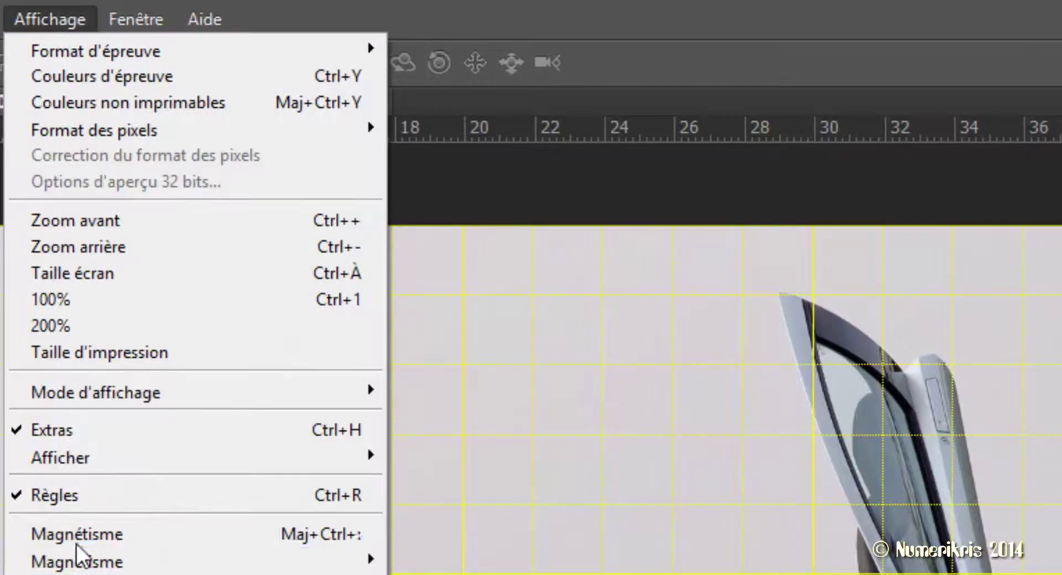
click(34, 537)
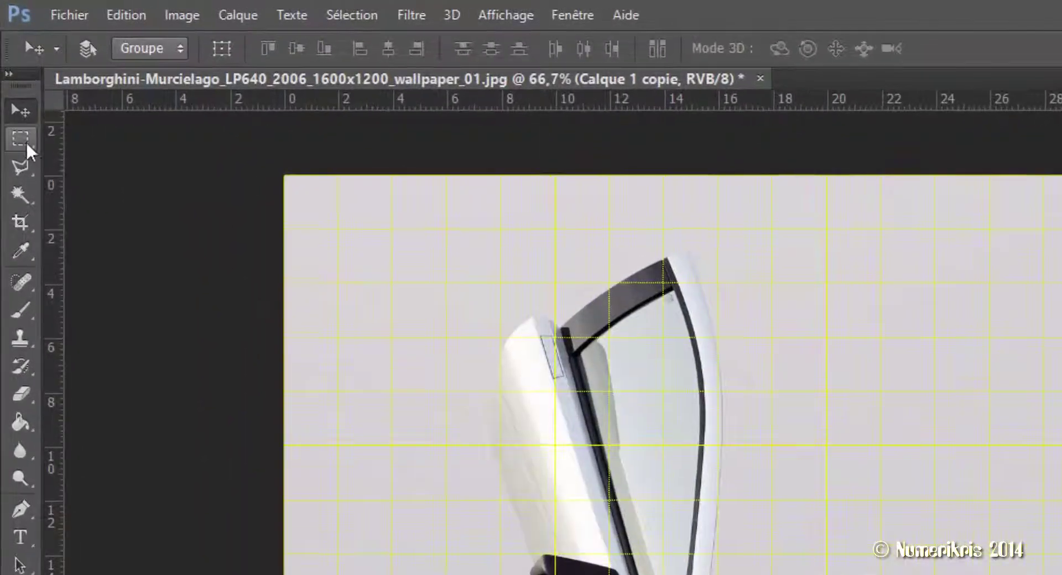
- Select vertical strips along the grid columns with the Rectangular Marquee, starting at the top-left corner
click(13, 72)
right_click(24, 140)
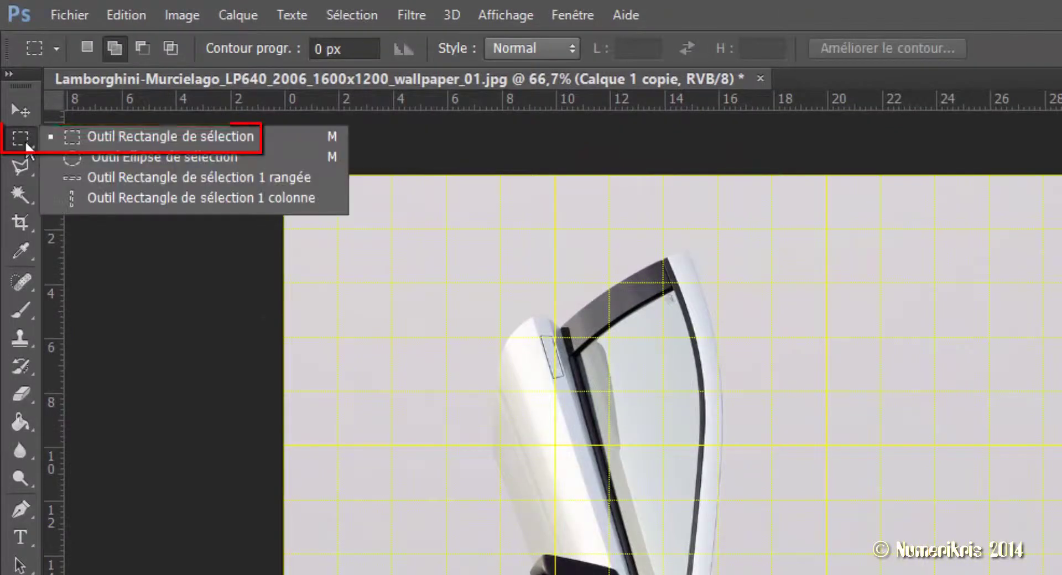
click(108, 140)
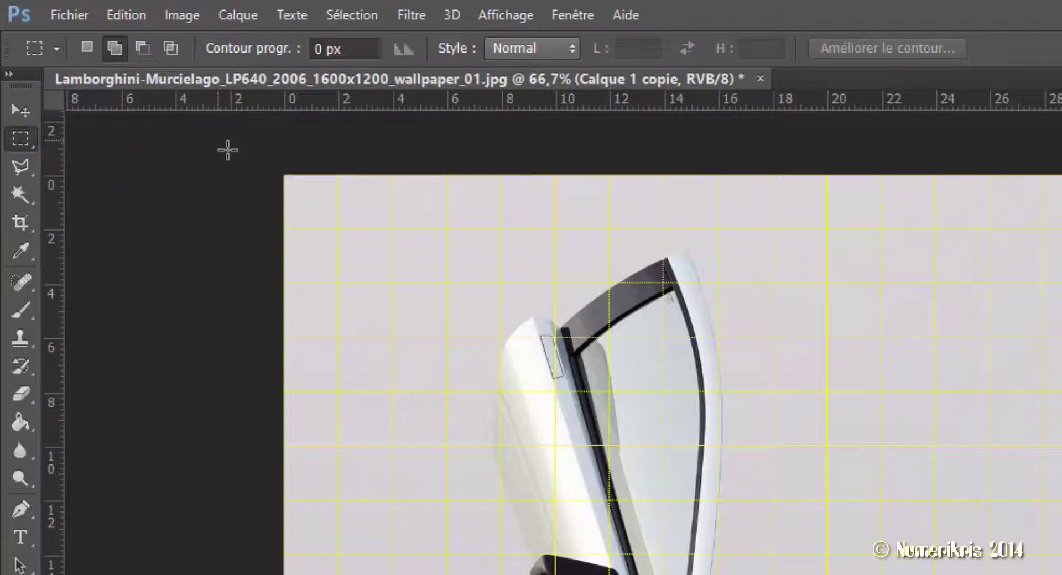
mouse_move(227, 150)
mouse_down()
mouse_move(223, 286)
mouse_move(276, 569)
mouse_up()
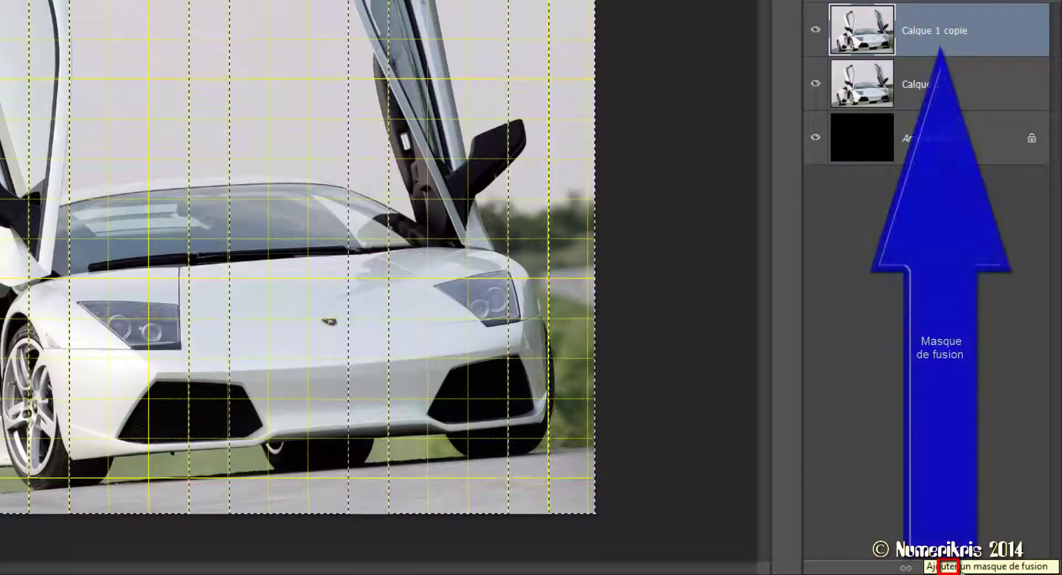
- Mask Calque 1 copie with the vertical strips and Calque 1 with four horizontal bands
click(949, 567)
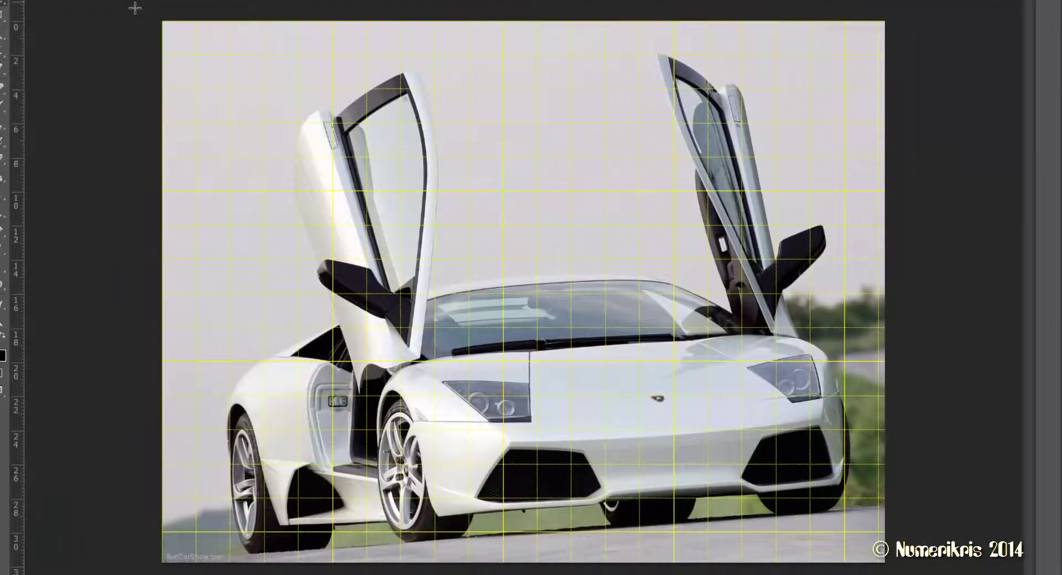
drag(135, 8, 935, 126)
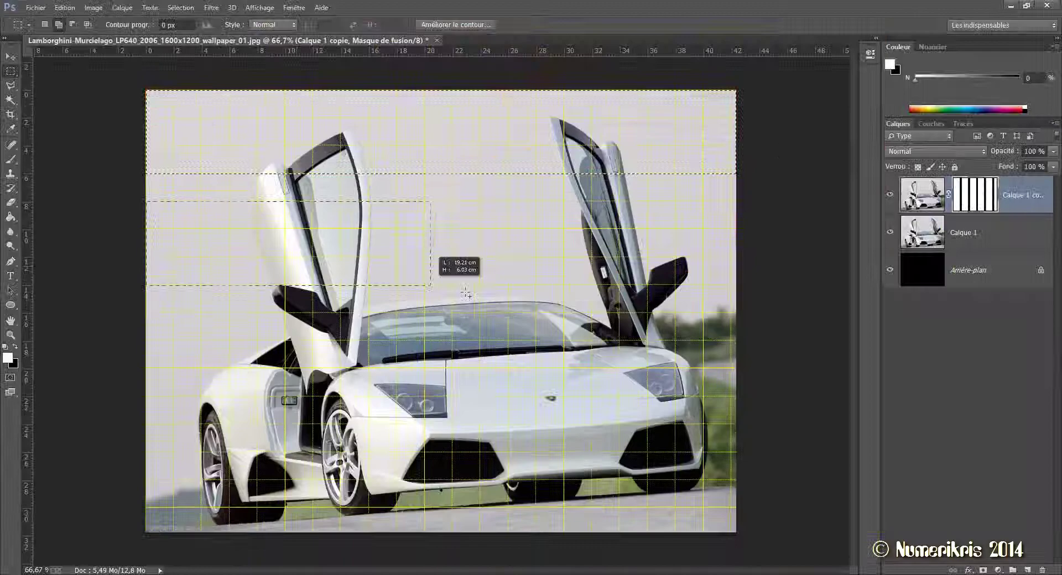
drag(138, 201, 744, 285)
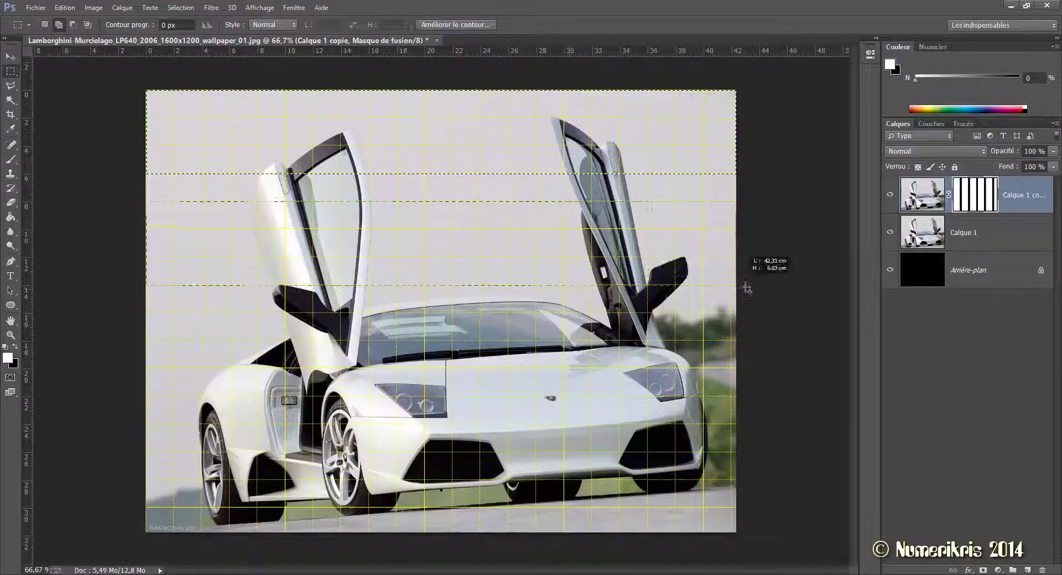
drag(138, 313, 744, 397)
drag(138, 425, 747, 491)
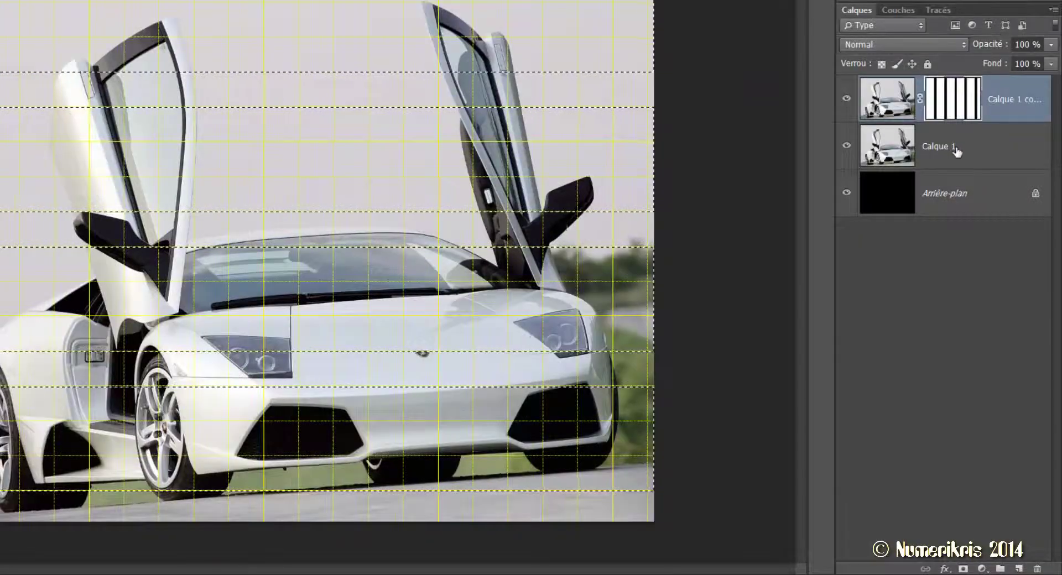
click(978, 236)
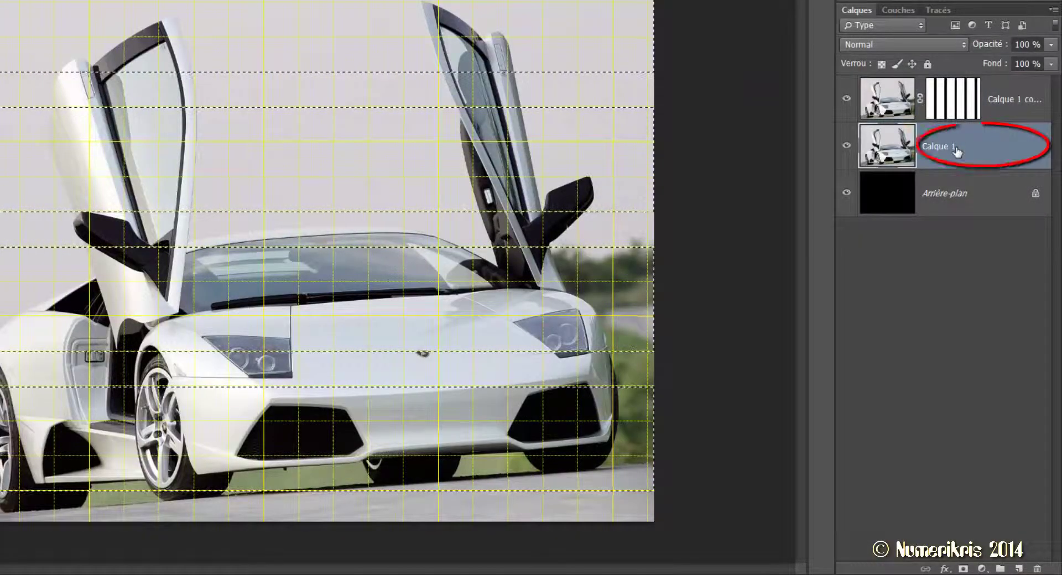
click(964, 569)
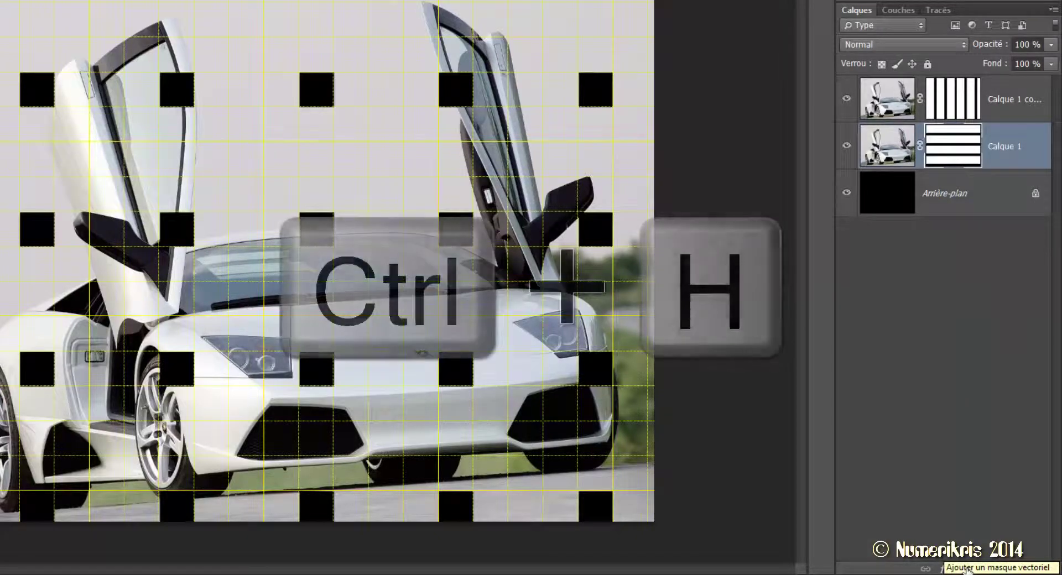
- Hide the grid and select the intersection of the horizontal and vertical stripe masks
key(ctrl+h)
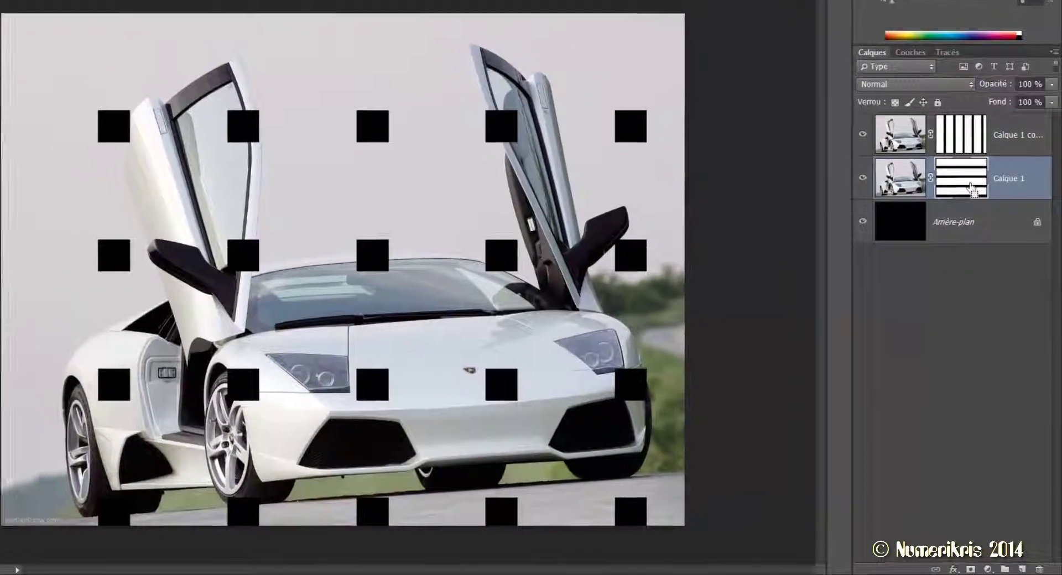
ctrl+click(972, 188)
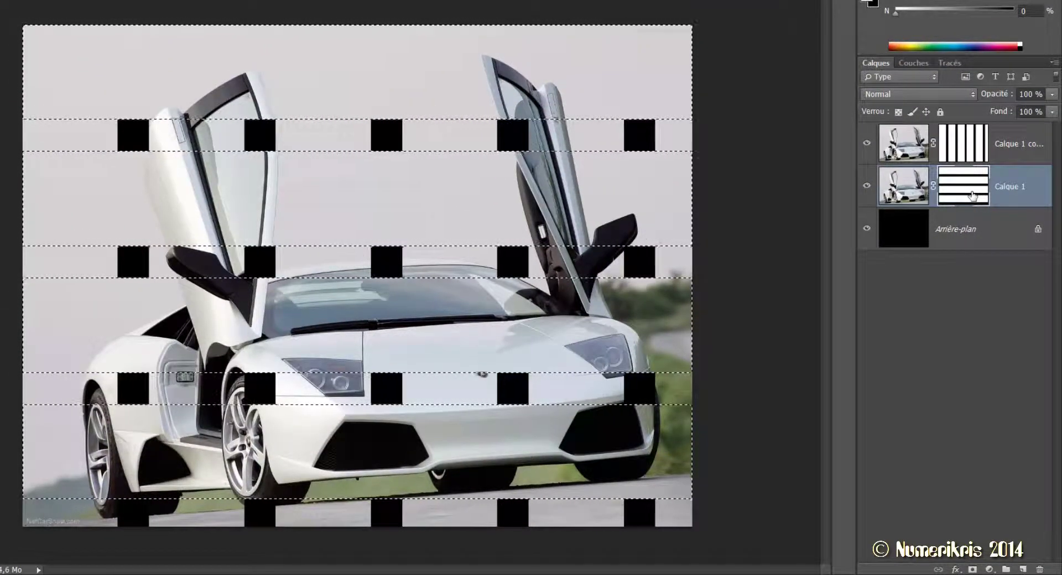
key(ctrl+shift+alt)
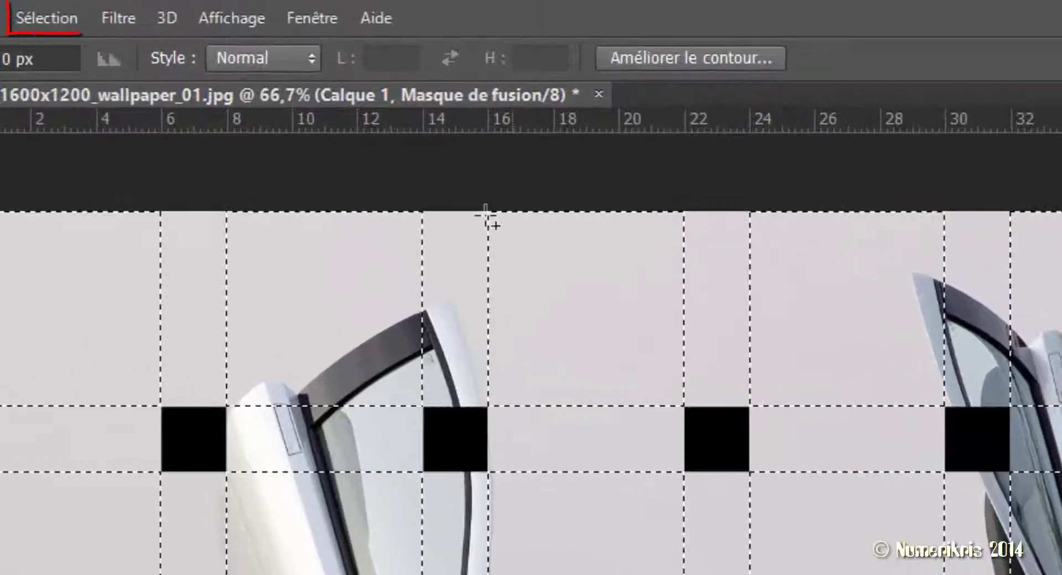
- Store the rectangle-grid selection as a new channel with Sélection > Mémoriser la sélection
click(46, 19)
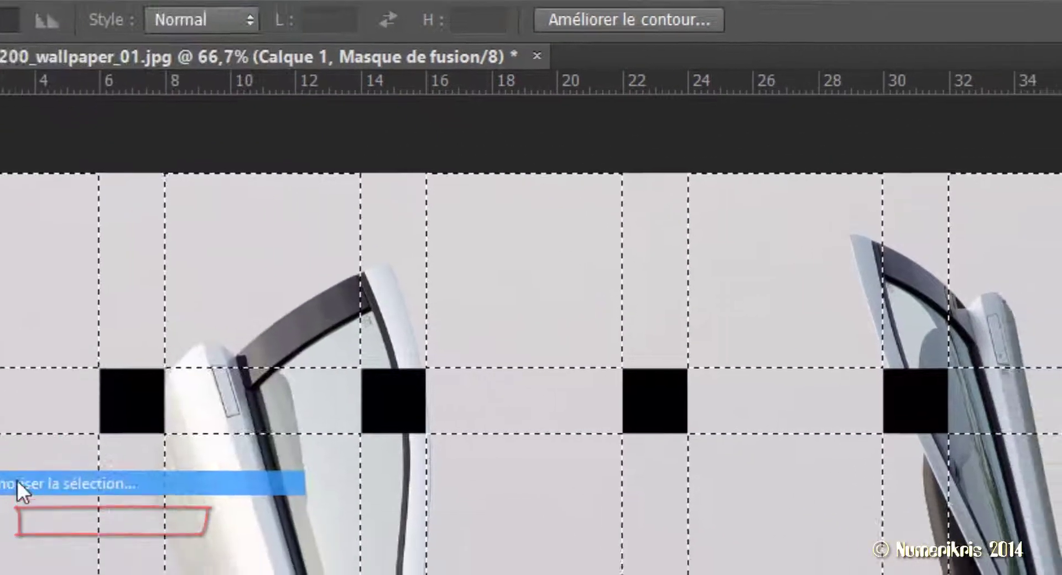
click(17, 483)
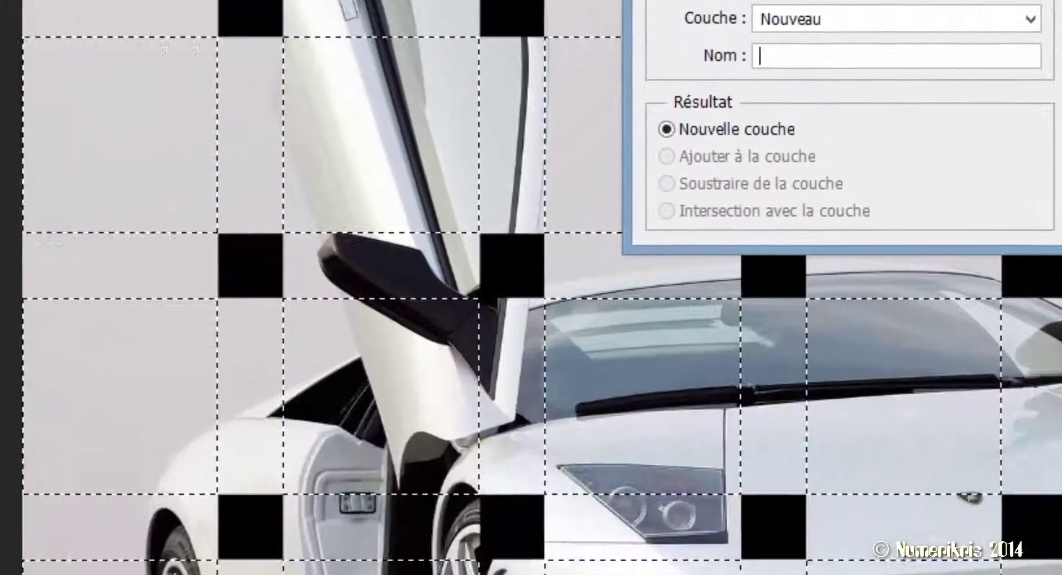
click(744, 201)
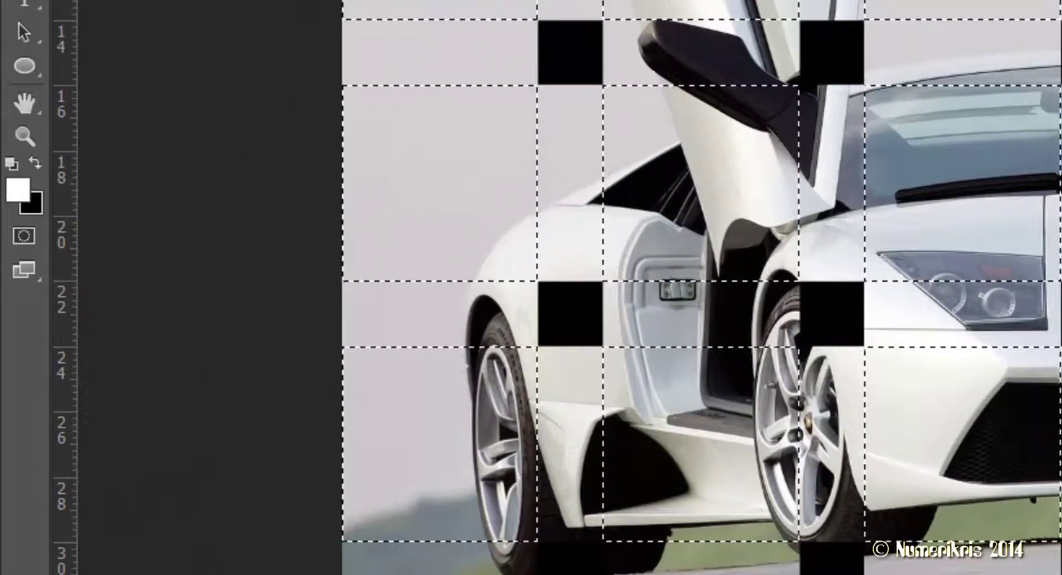
- In Quick Mask, Paint Bucket-fill the alternating cells of the top and third rows
key(q)
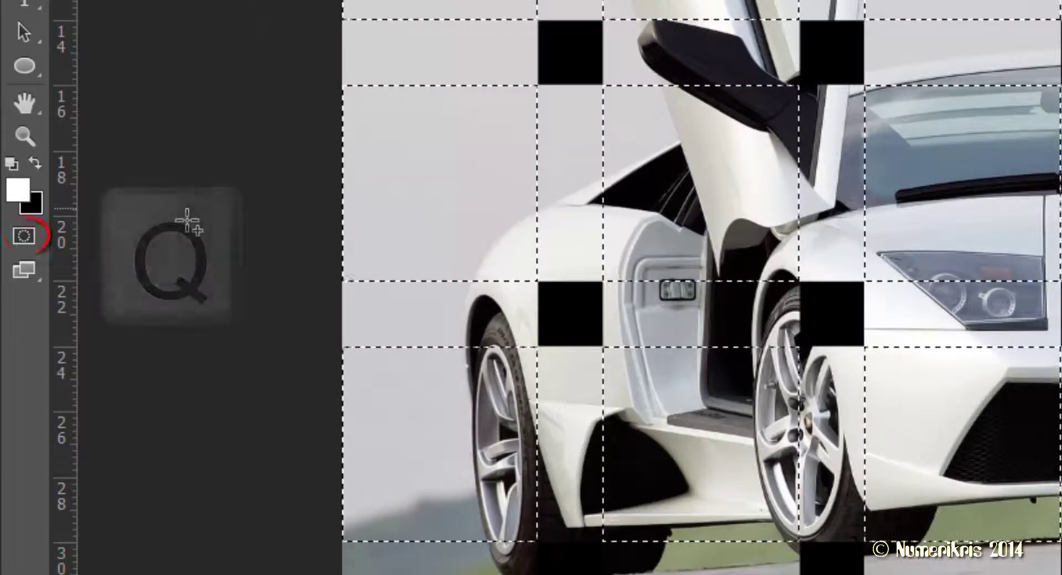
click(20, 233)
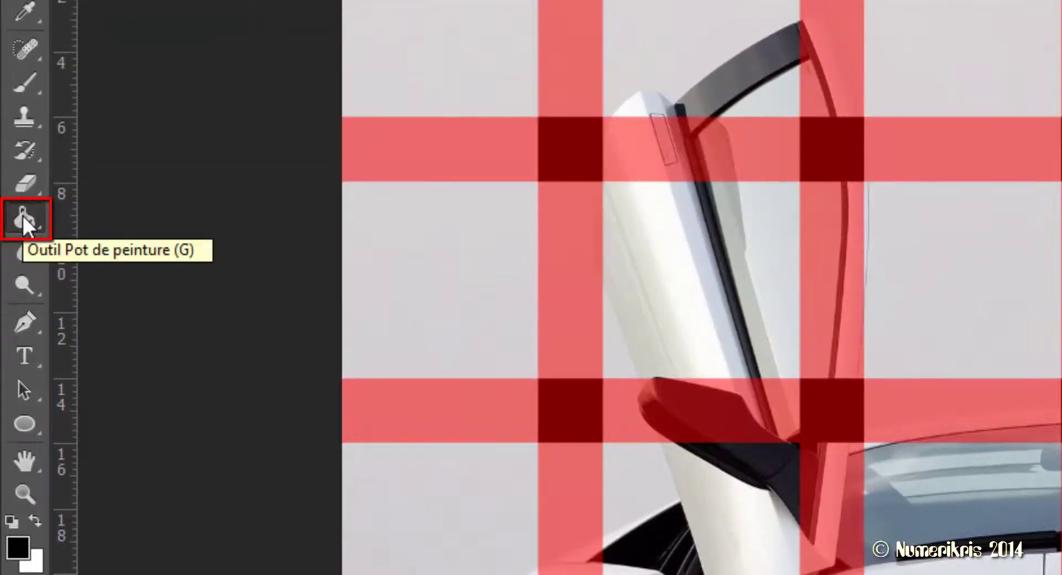
right_click(22, 215)
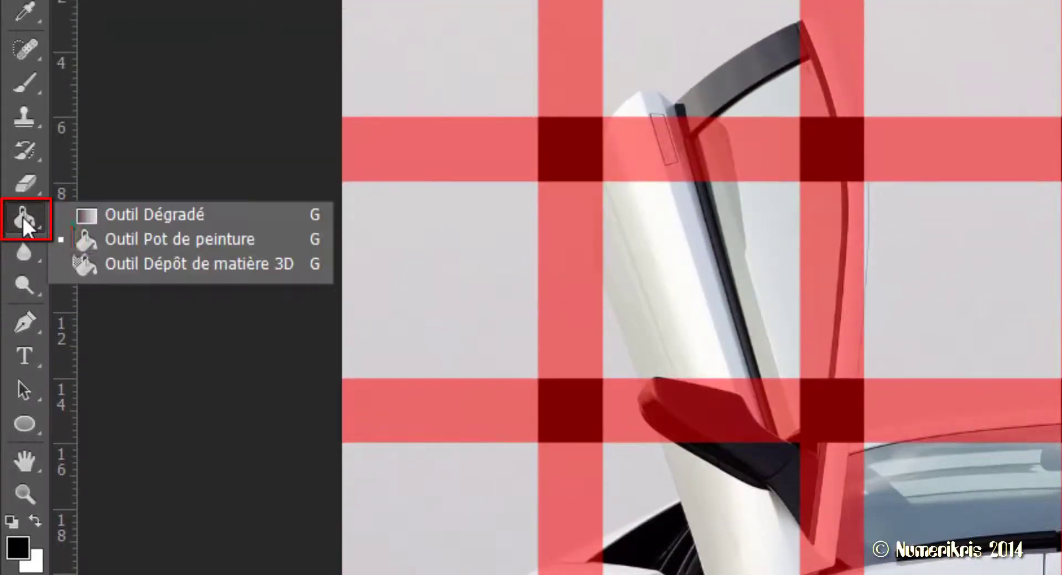
click(190, 240)
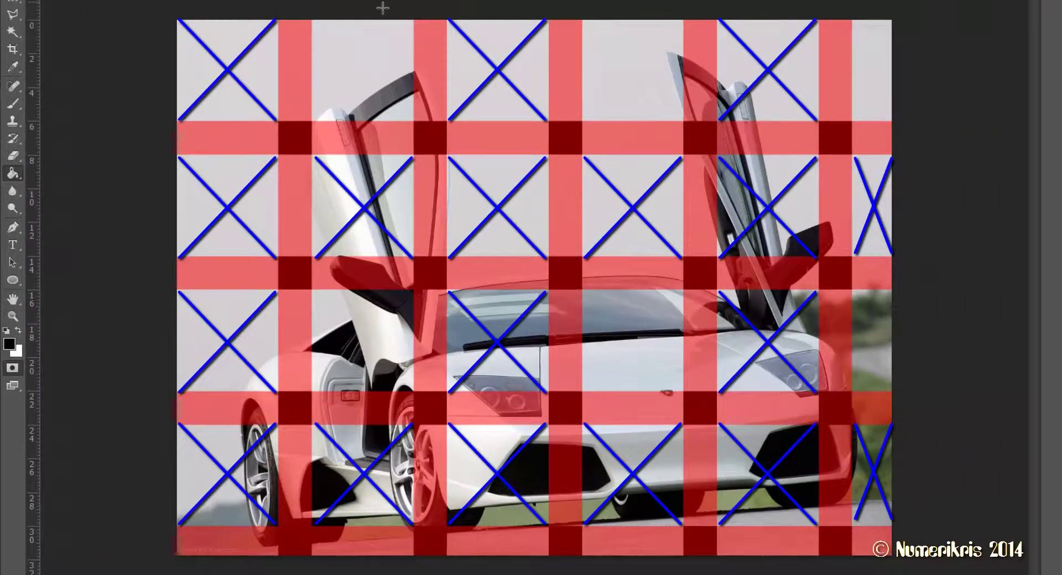
click(379, 52)
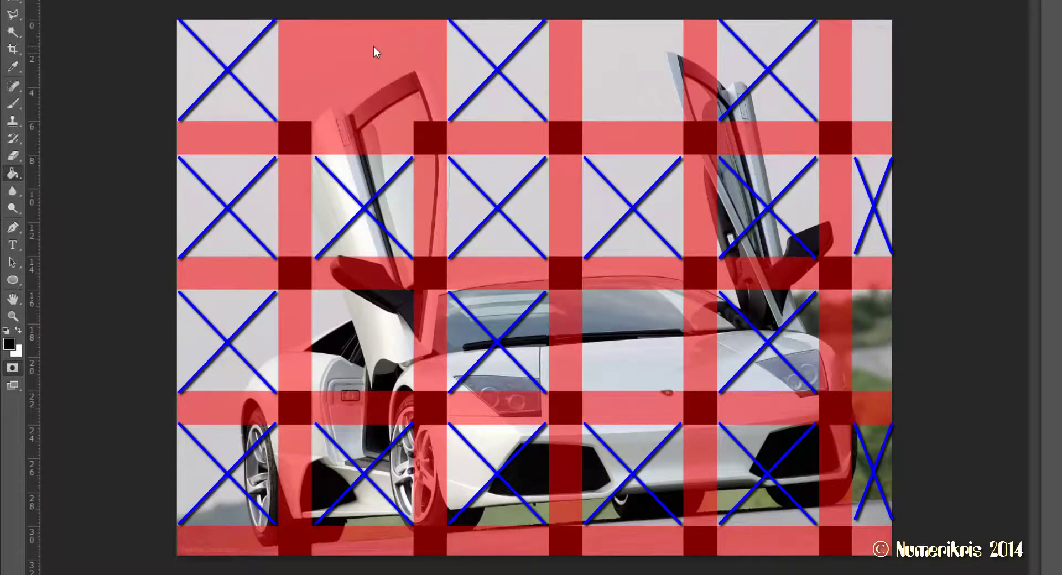
click(649, 63)
click(888, 82)
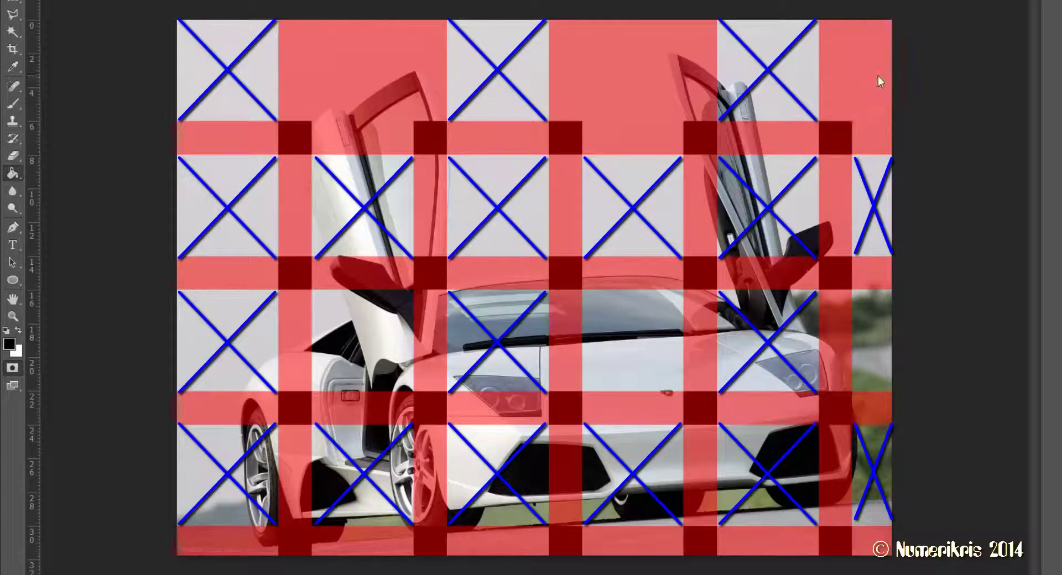
click(633, 341)
click(362, 341)
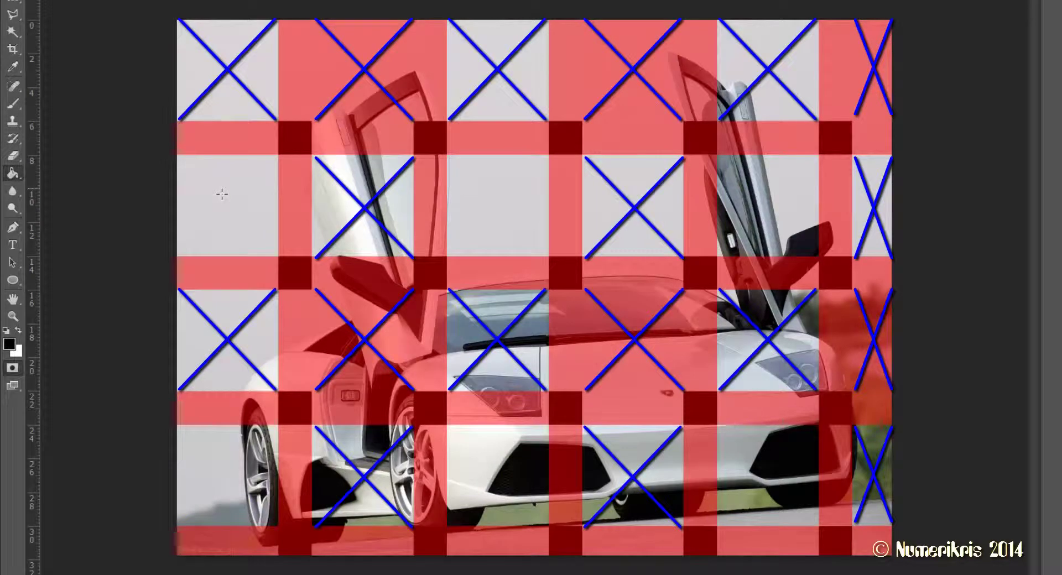
- Fill the alternating cells of the second and bottom rows, then leave Quick Mask
click(221, 193)
click(480, 189)
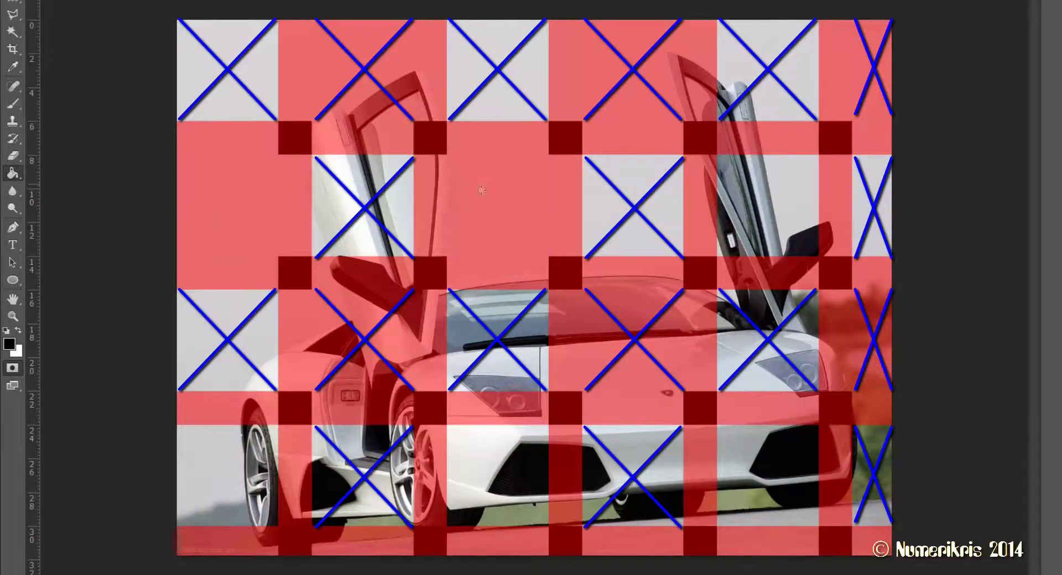
click(774, 192)
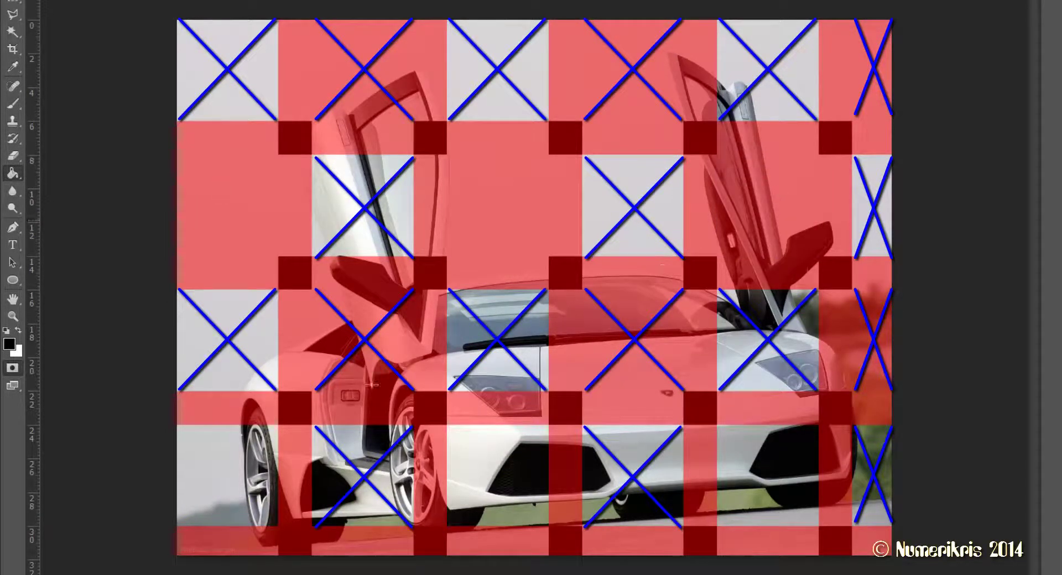
click(228, 475)
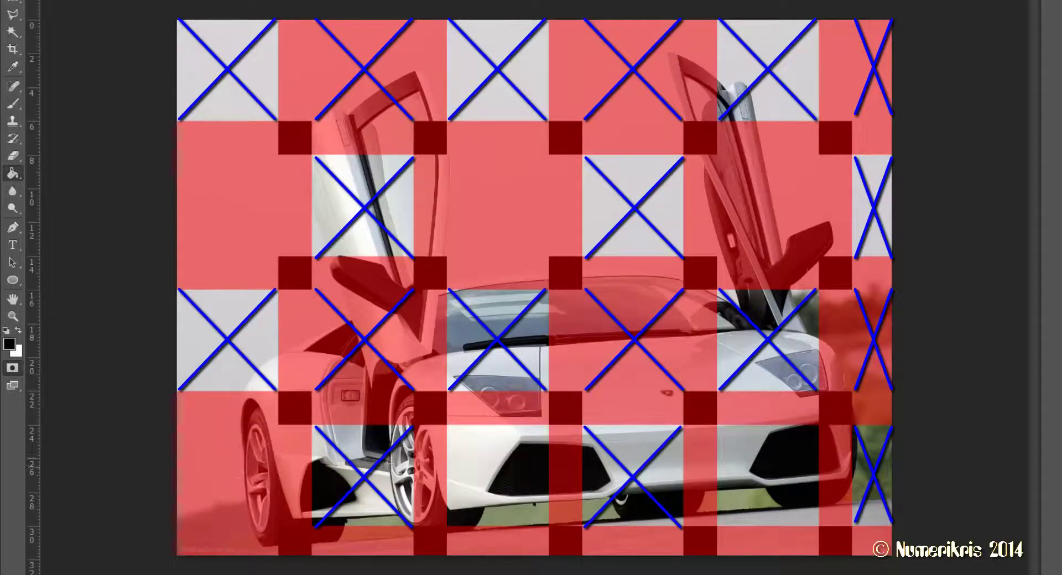
click(504, 471)
click(758, 480)
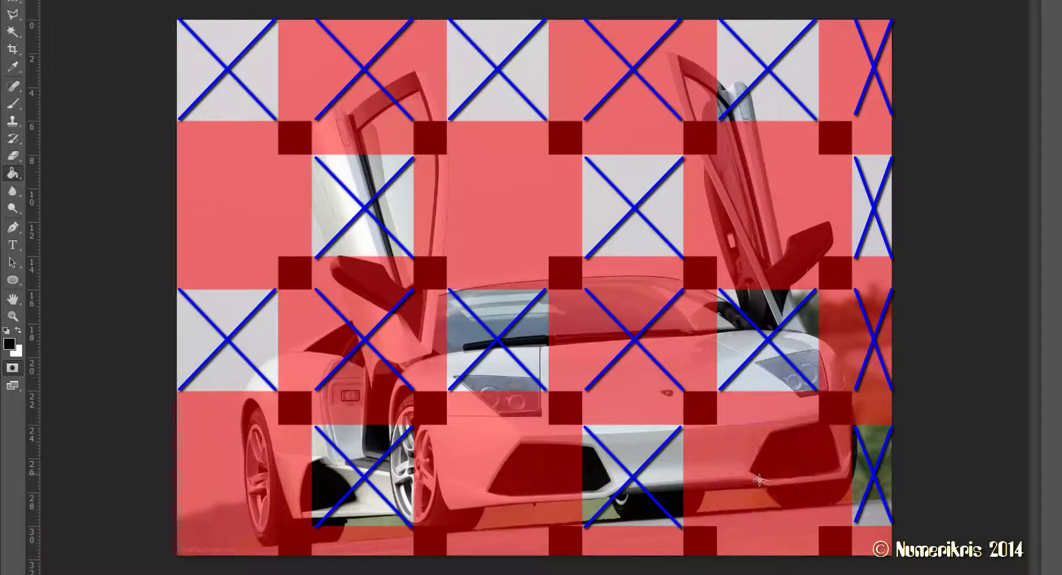
key(q)
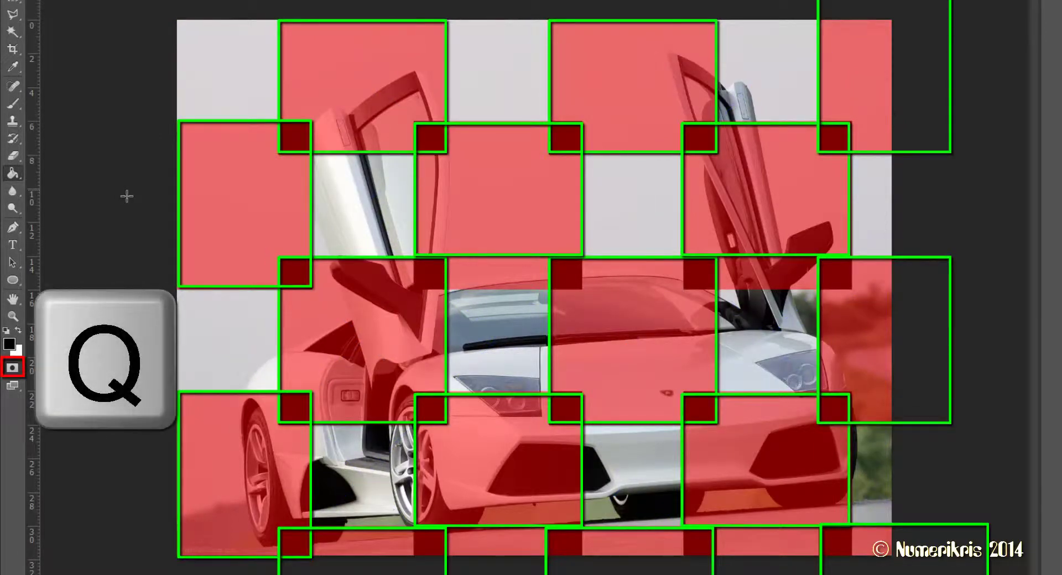
- Copy the checkerboard cells from Calque 1 onto a new layer, Calque 2
key(q)
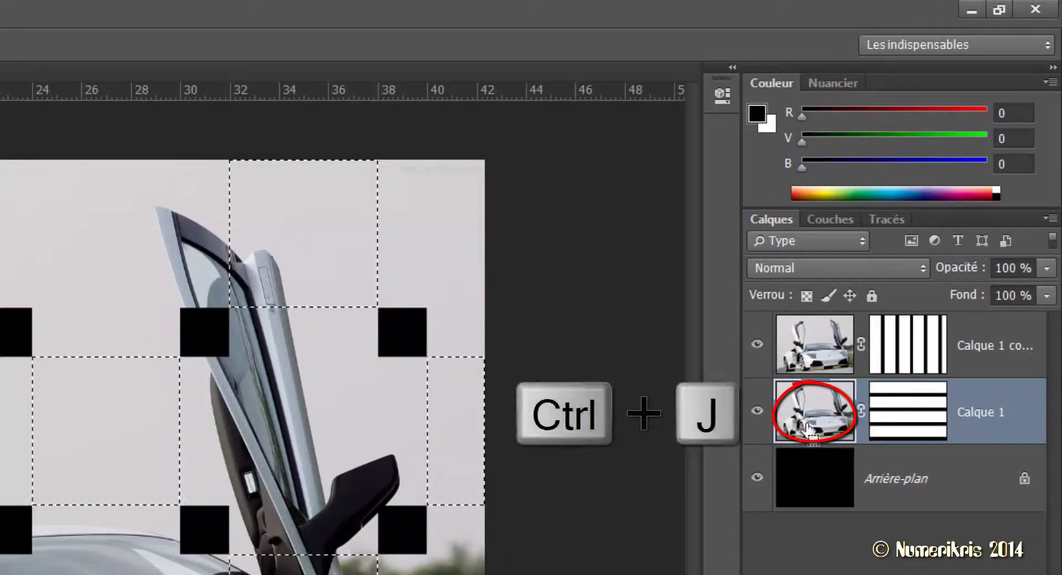
key(ctrl+j)
click(824, 368)
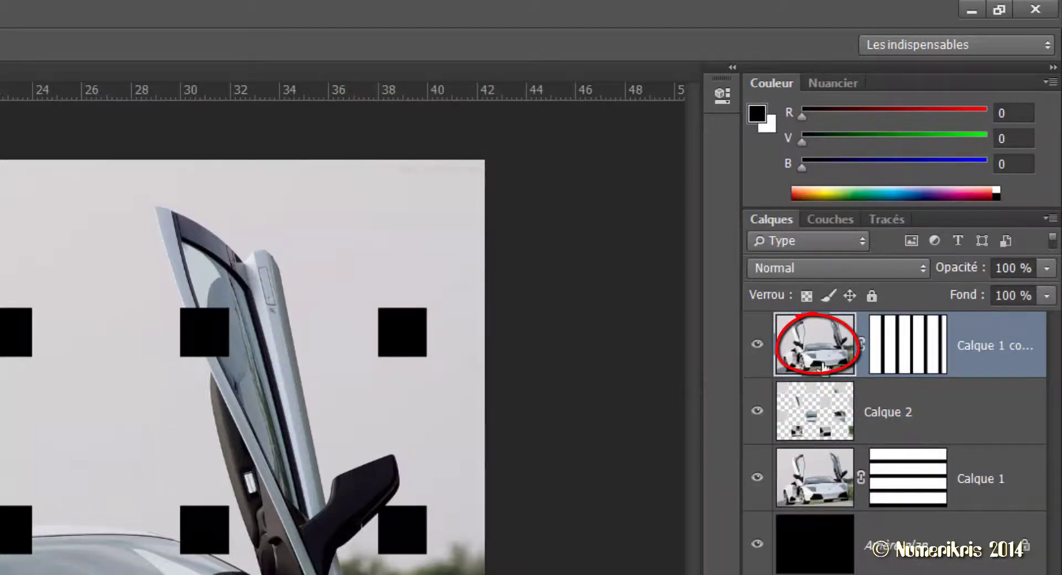
- Reload the saved Alpha 1 grid selection from the Channels panel and return to Layers
click(831, 221)
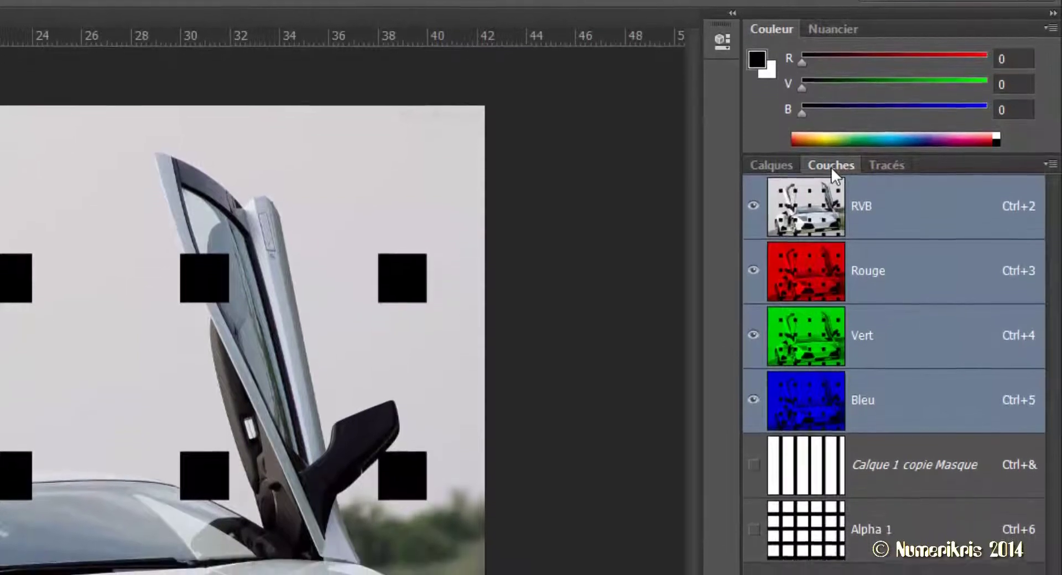
key(ctrl)
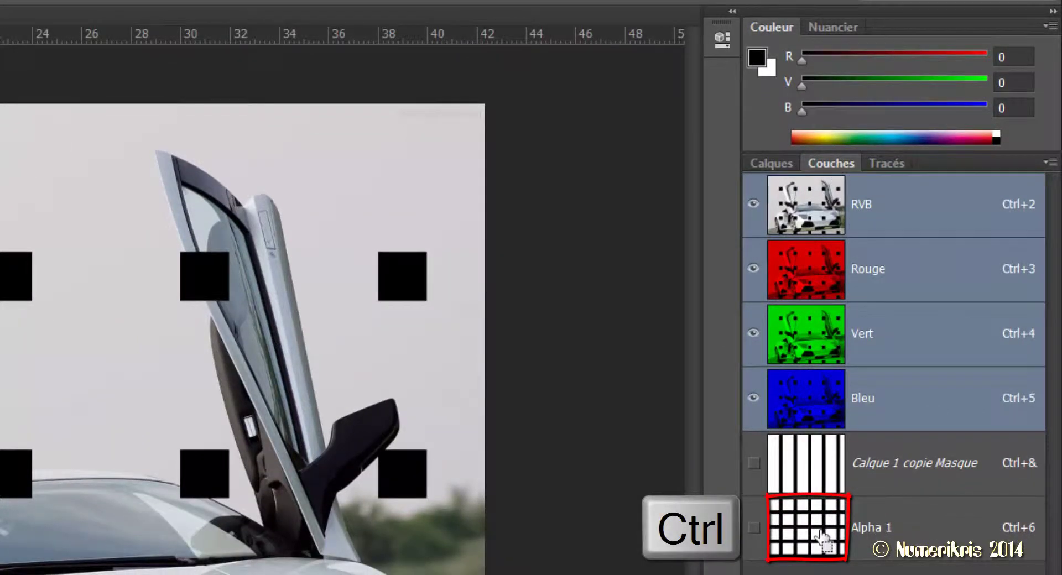
ctrl+click(823, 536)
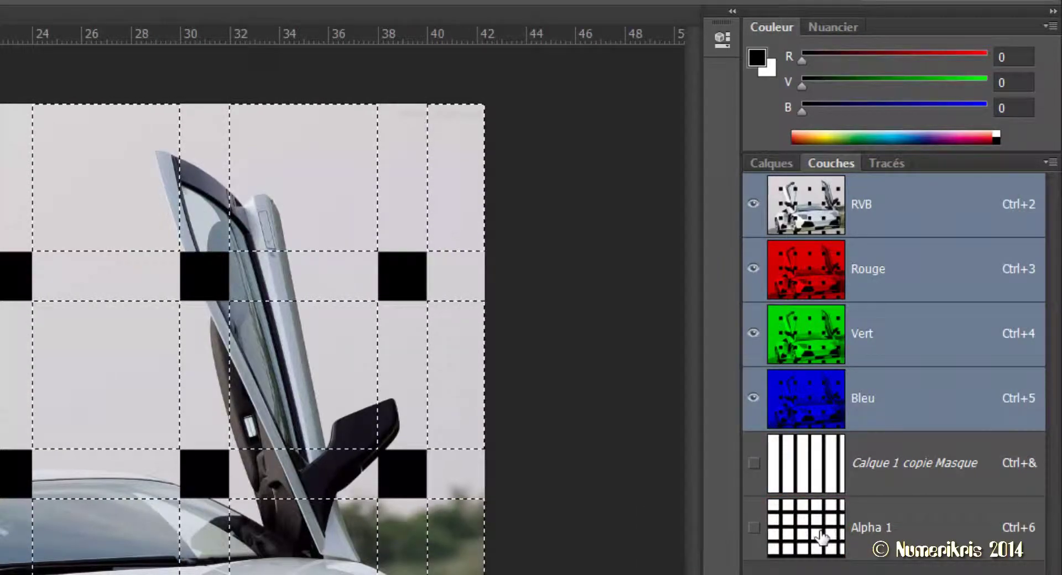
click(771, 163)
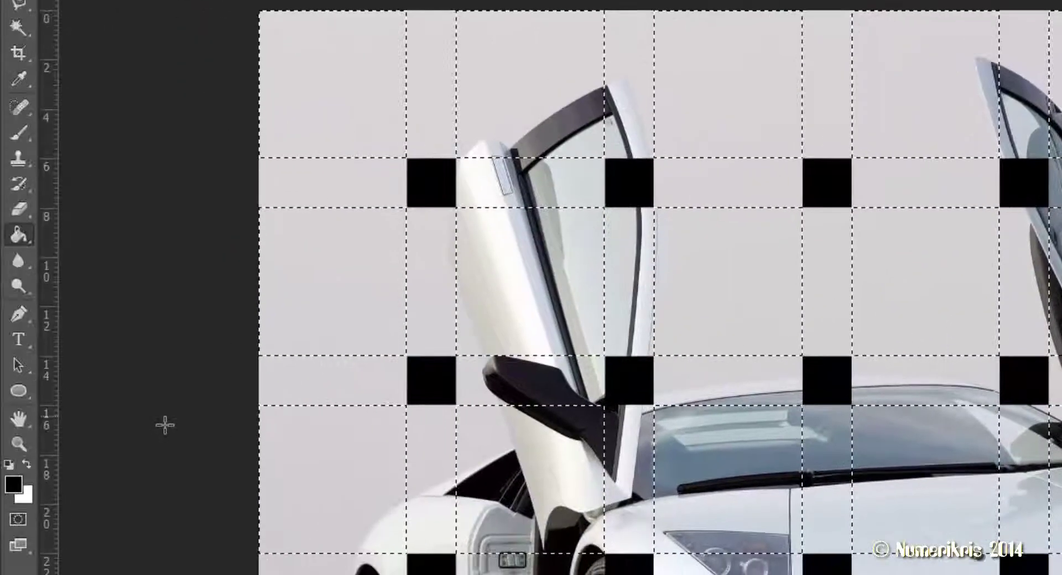
key(q)
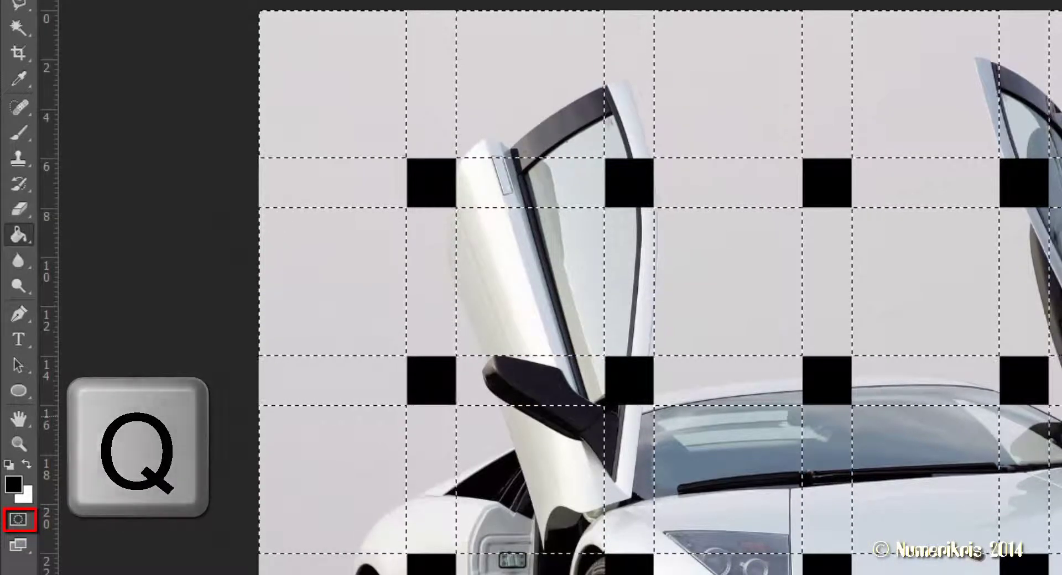
- In Quick Mask mode, fill the alternate cells of the first and third rows red
key(q)
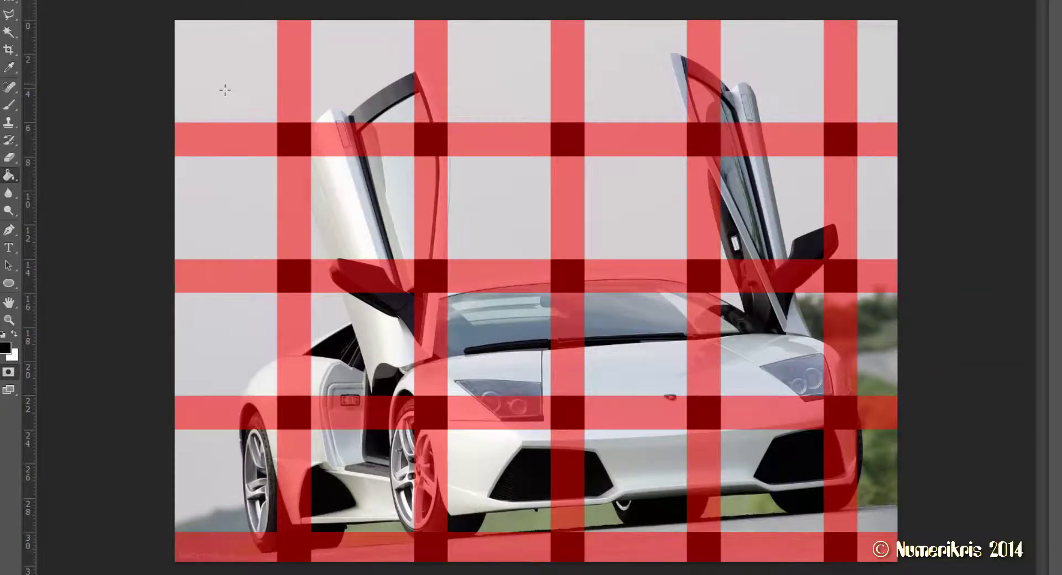
click(221, 90)
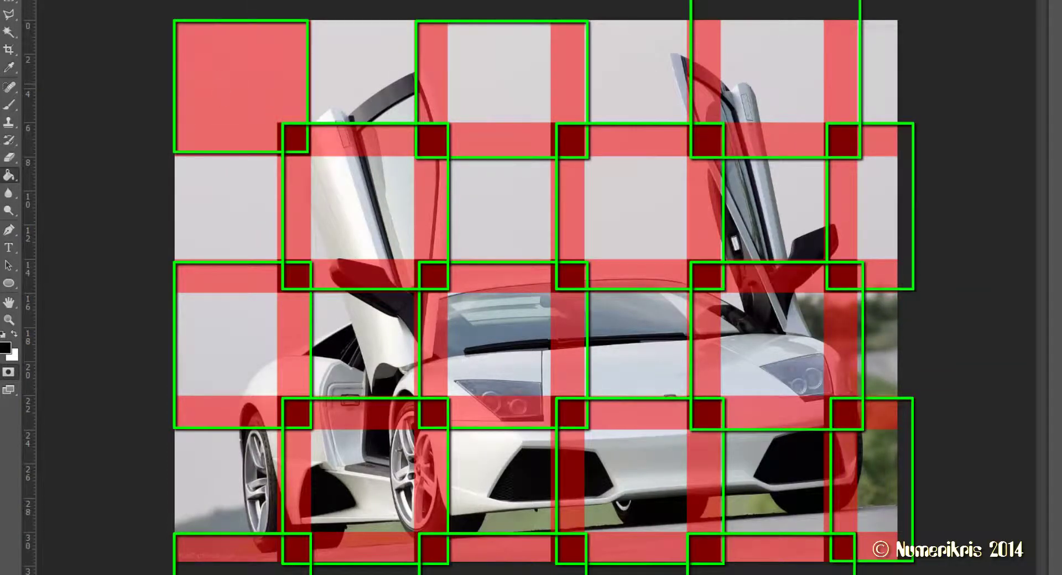
click(508, 86)
click(794, 82)
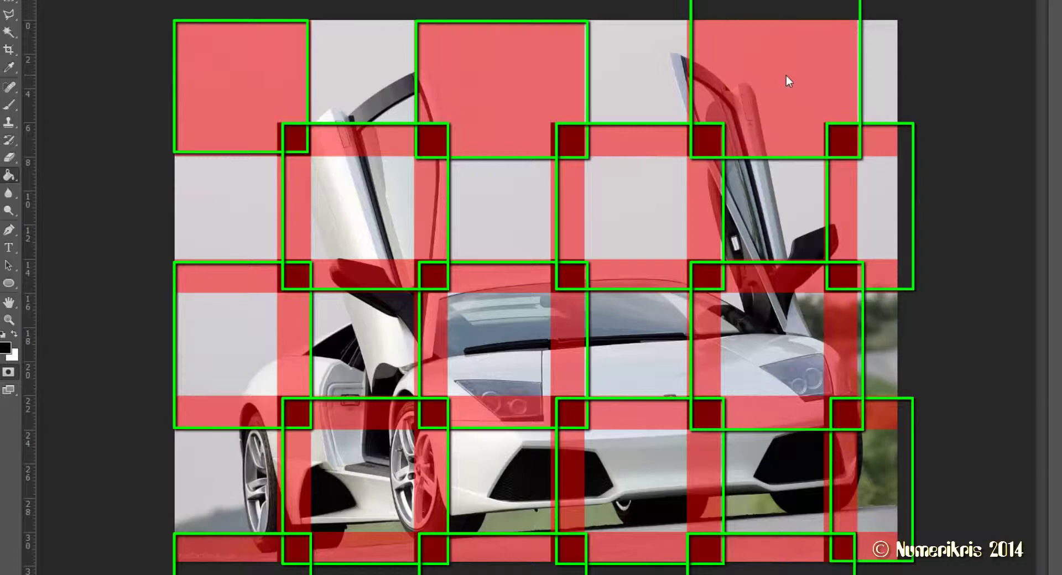
click(215, 348)
click(519, 359)
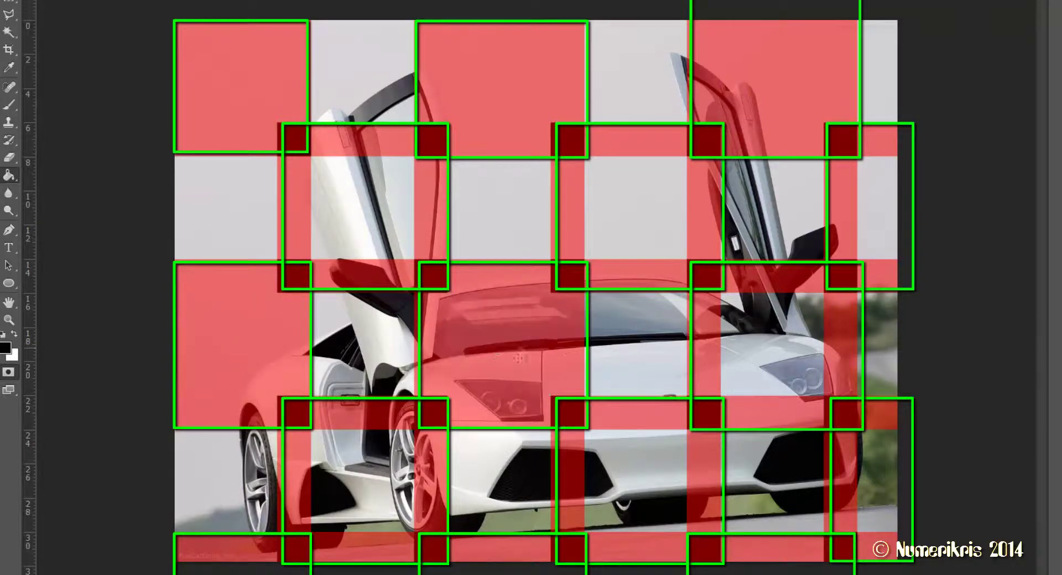
click(770, 347)
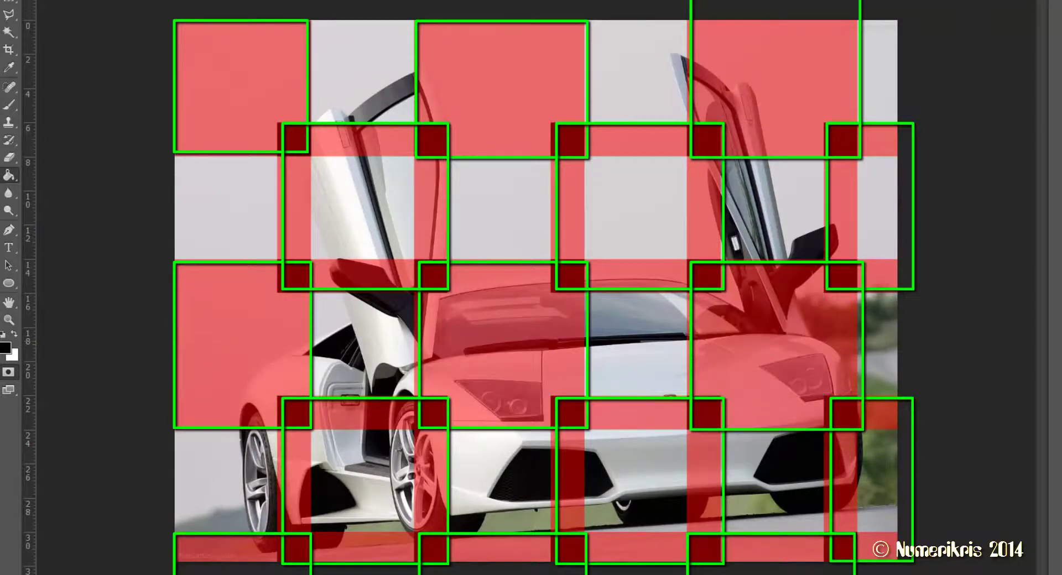
- Fill the remaining second-row and bottom-row cells and strips, then turn the mask into a selection
click(383, 212)
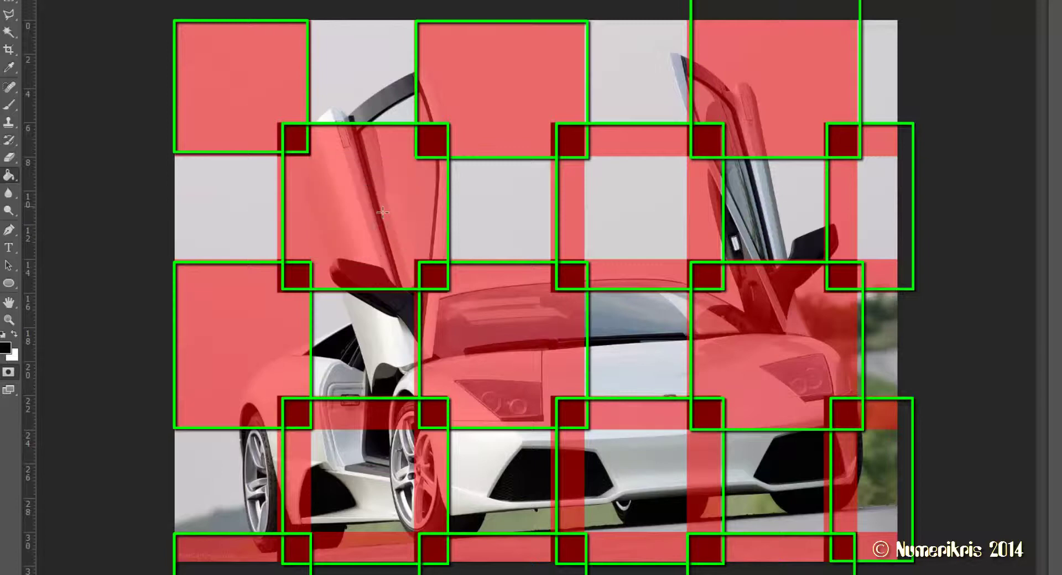
click(657, 212)
click(884, 211)
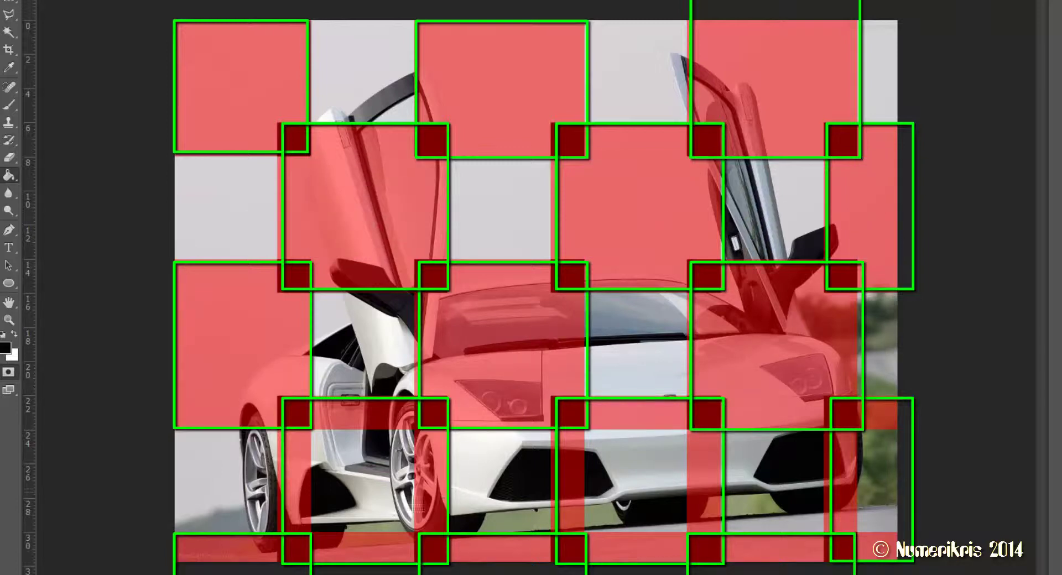
click(381, 499)
click(643, 498)
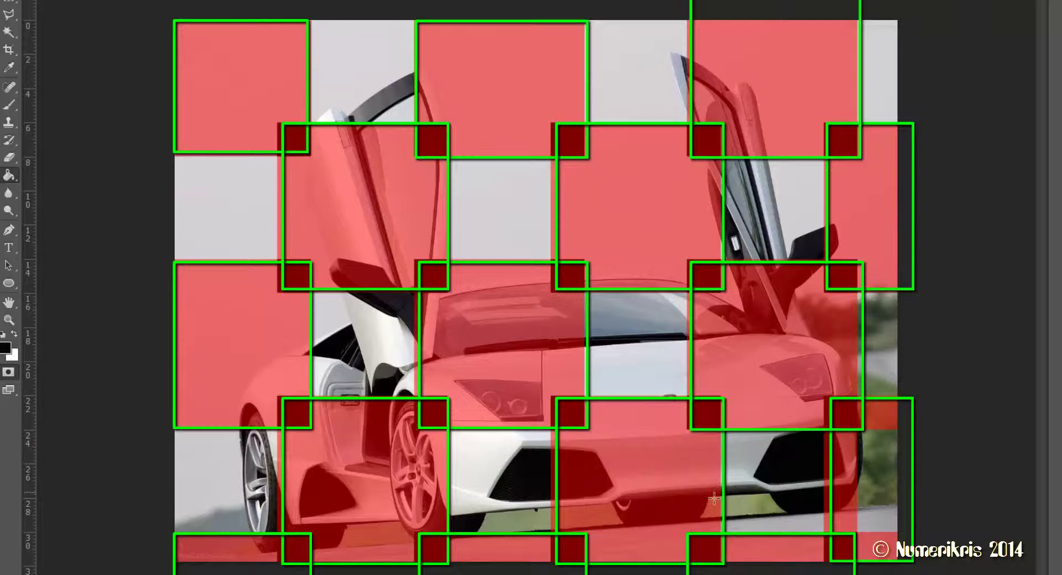
click(885, 499)
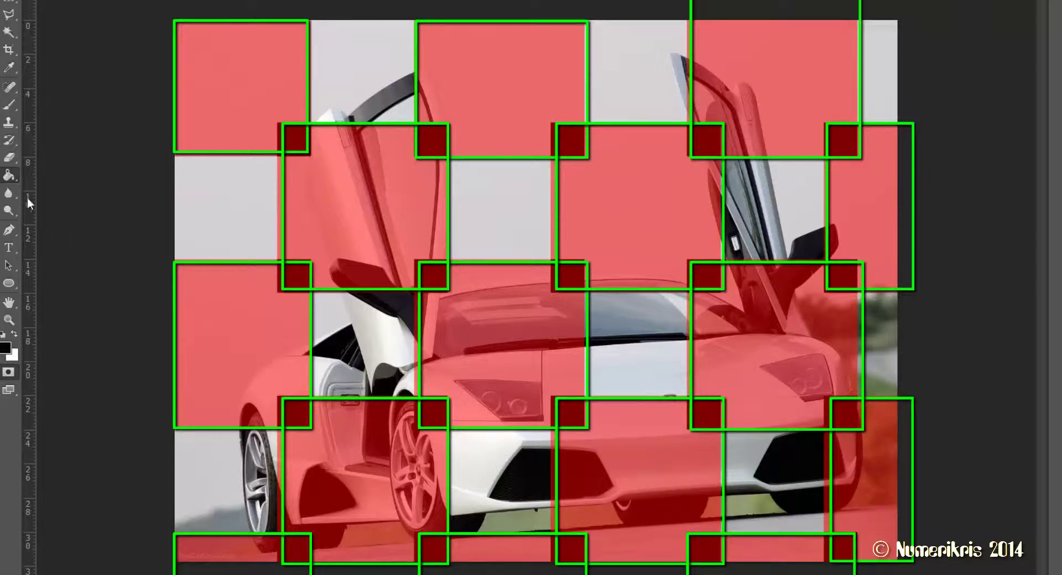
key(q)
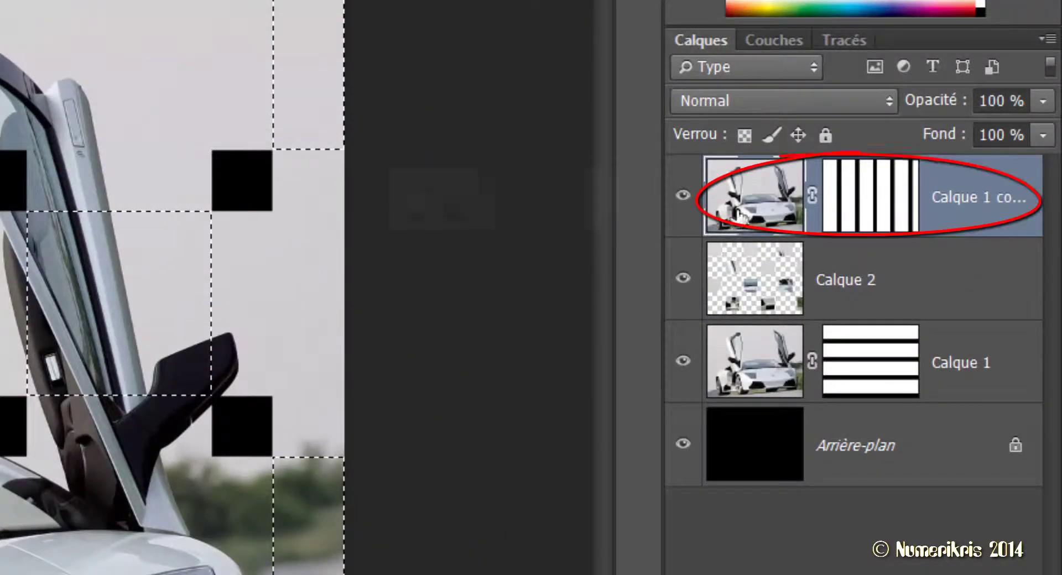
- Copy the selected squares onto new layer Calque 3 and make it a clipping mask
key(ctrl+j)
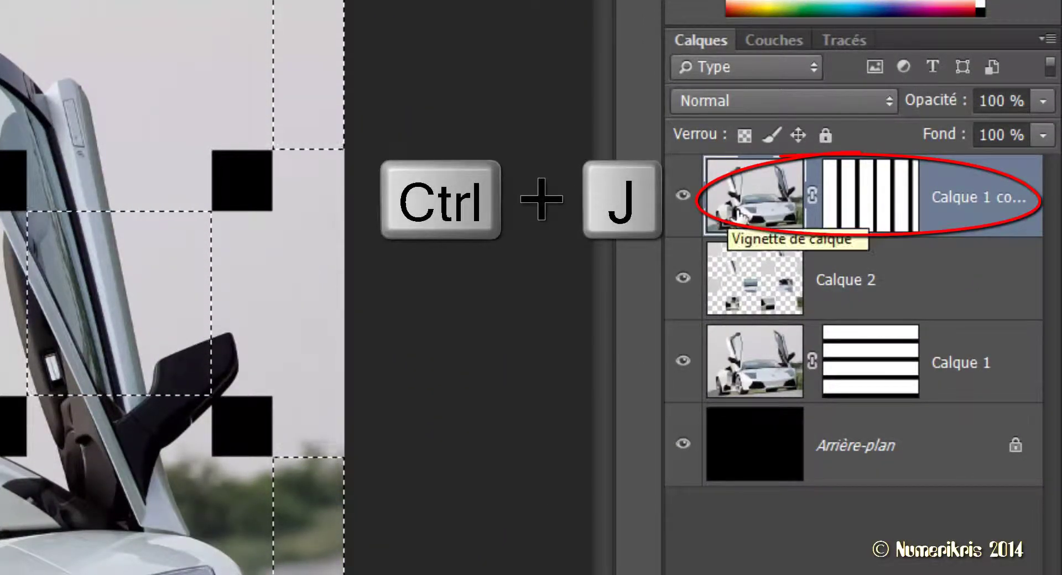
key(ctrl+j)
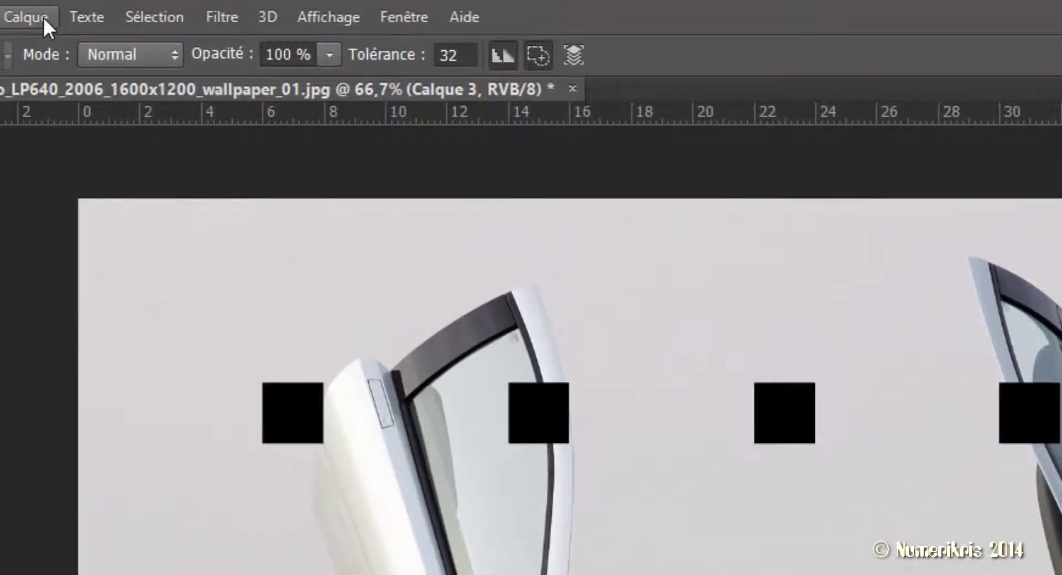
click(45, 22)
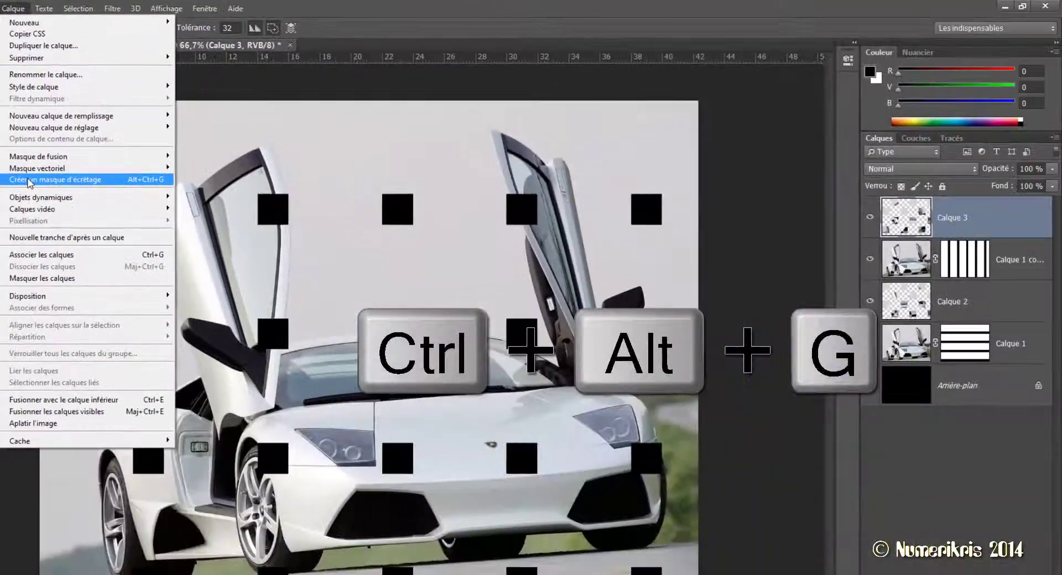
click(42, 267)
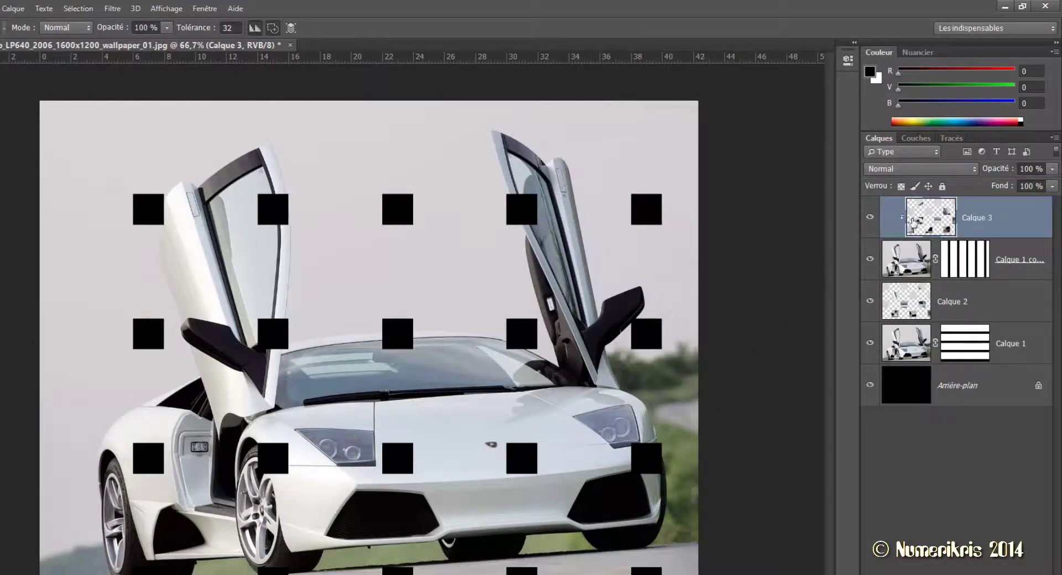
- Make Calque 2 a clipping mask on the layer beneath it
click(960, 308)
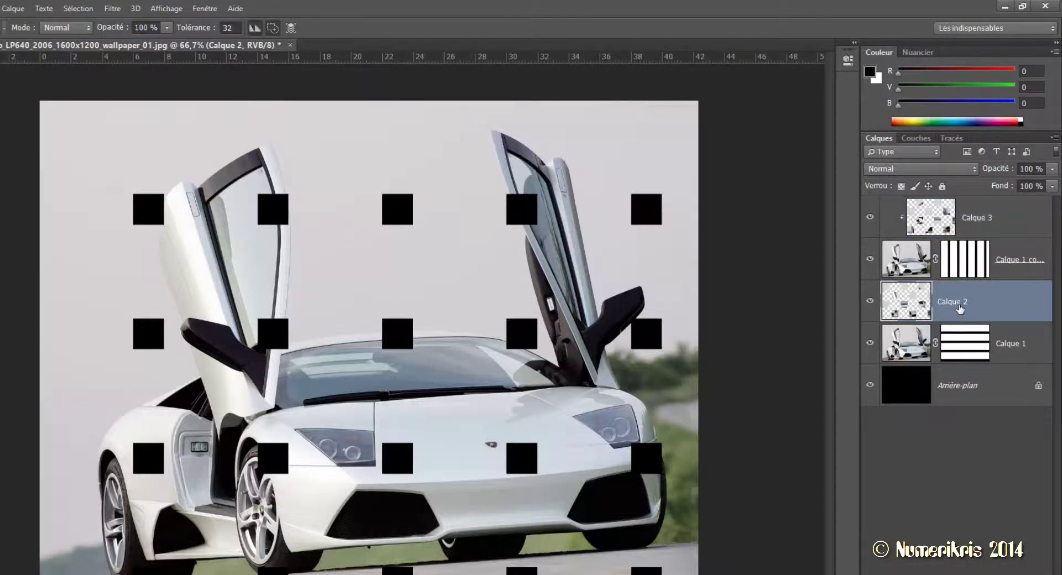
click(12, 8)
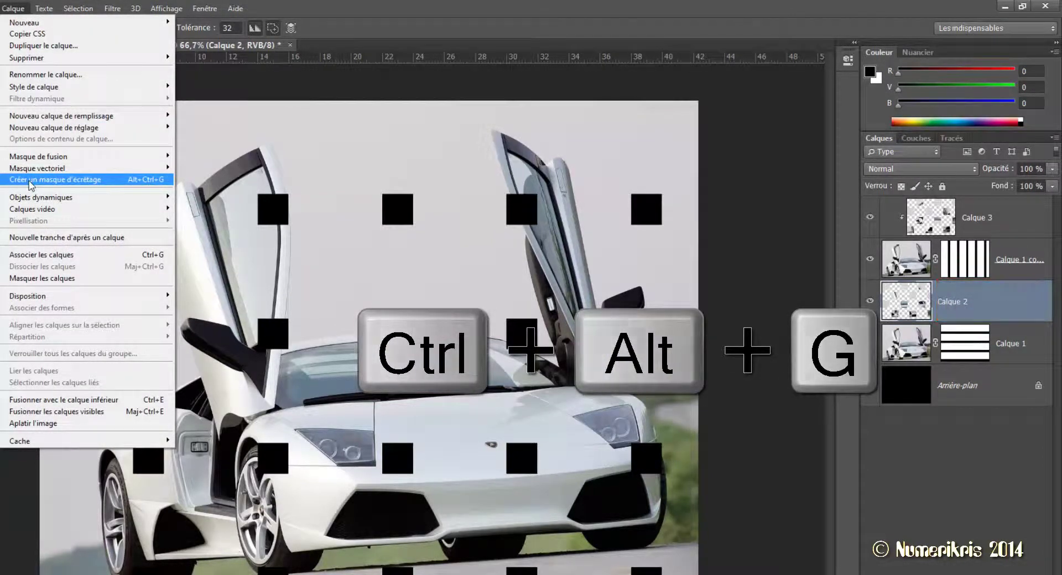
click(29, 181)
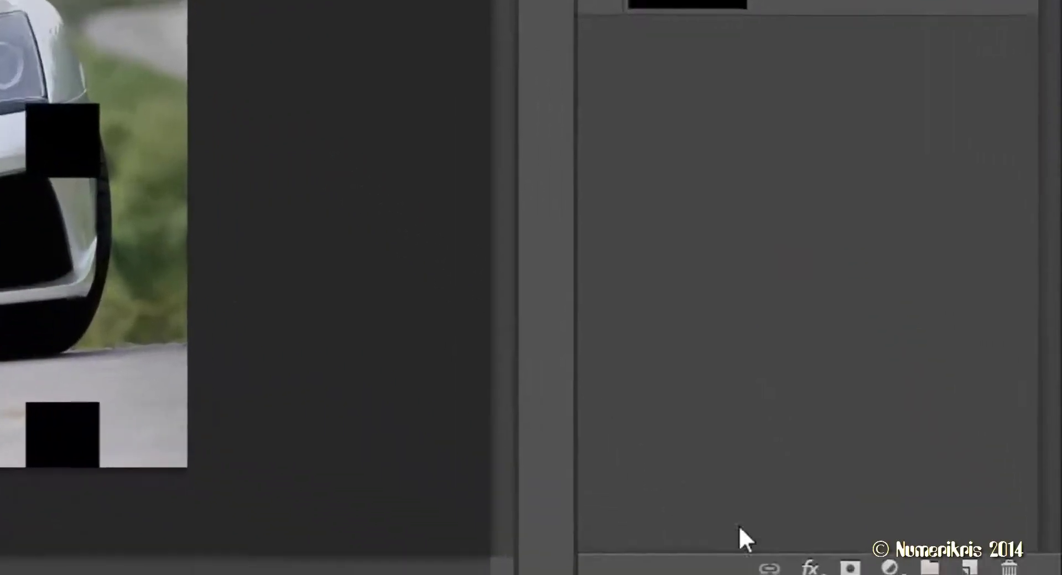
- Give Calque 2 a black Lueur externe: Produit mode, 50% opacity, 40 px size
click(797, 563)
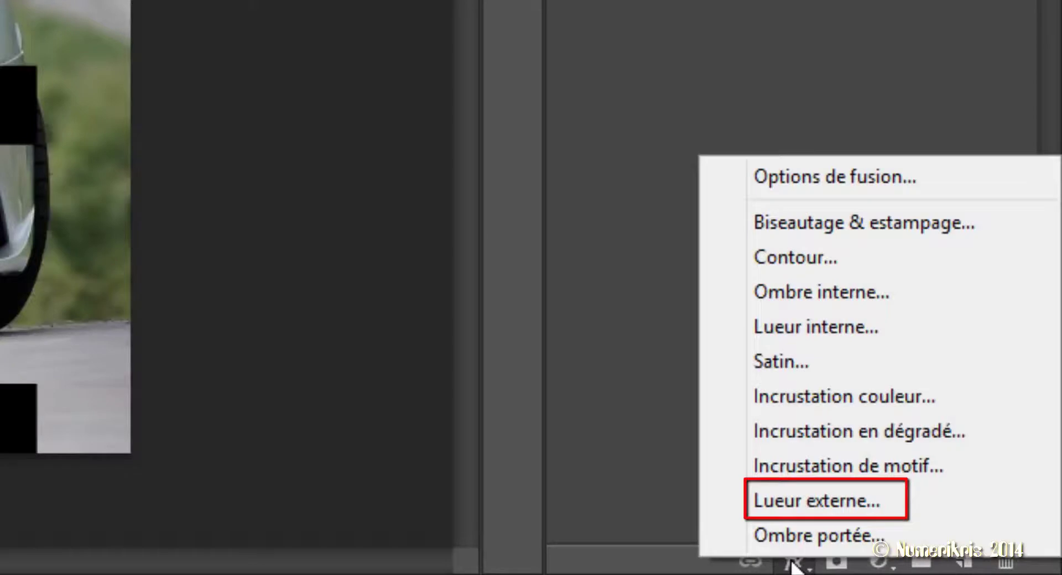
click(794, 505)
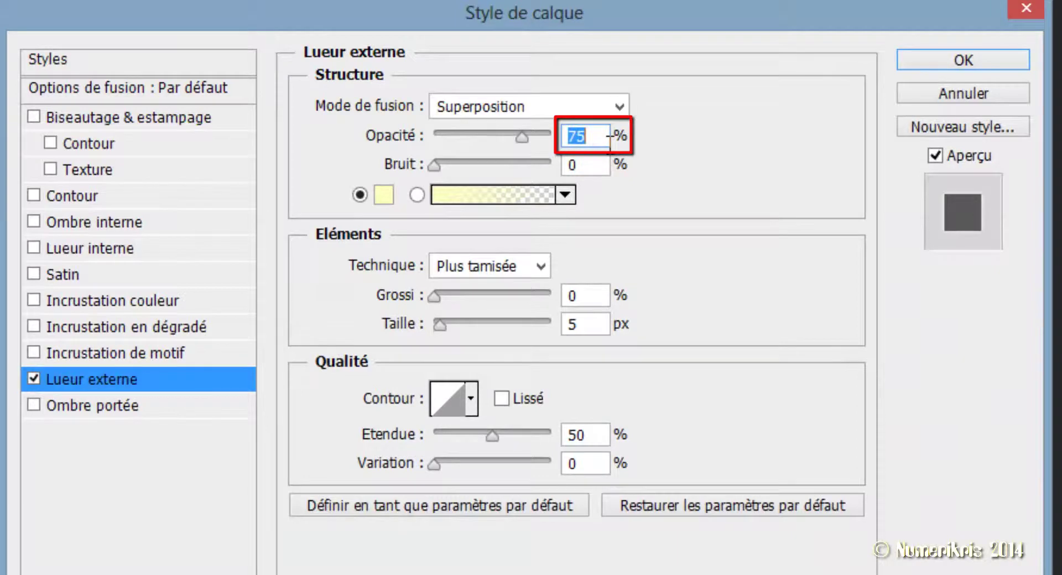
text(5)
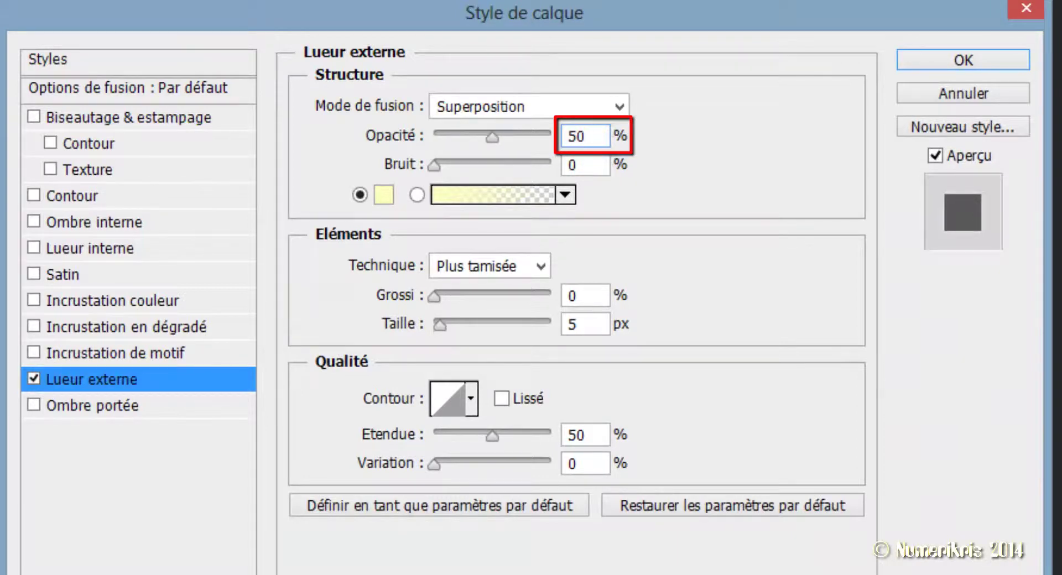
click(617, 107)
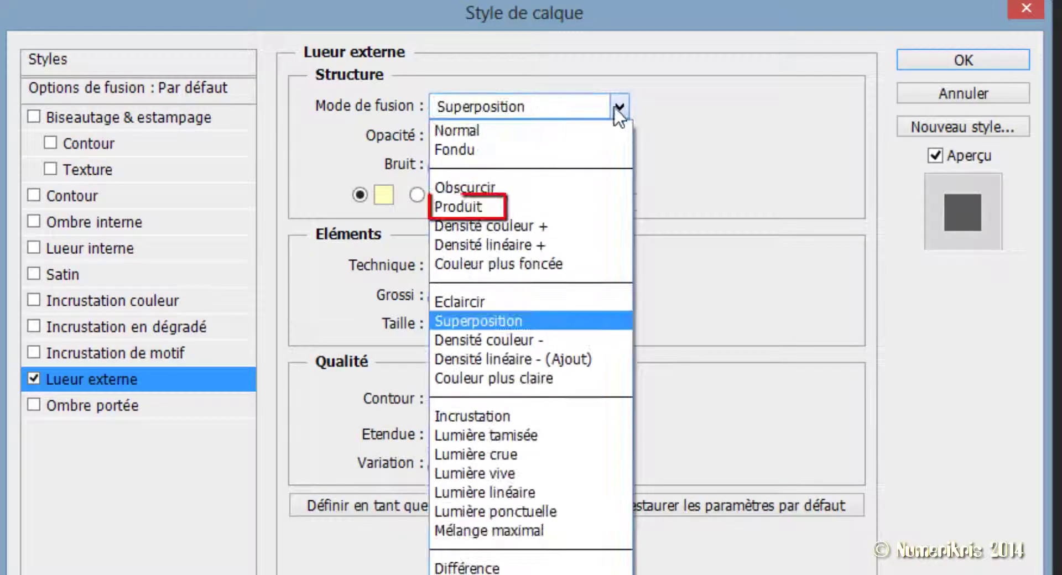
click(528, 201)
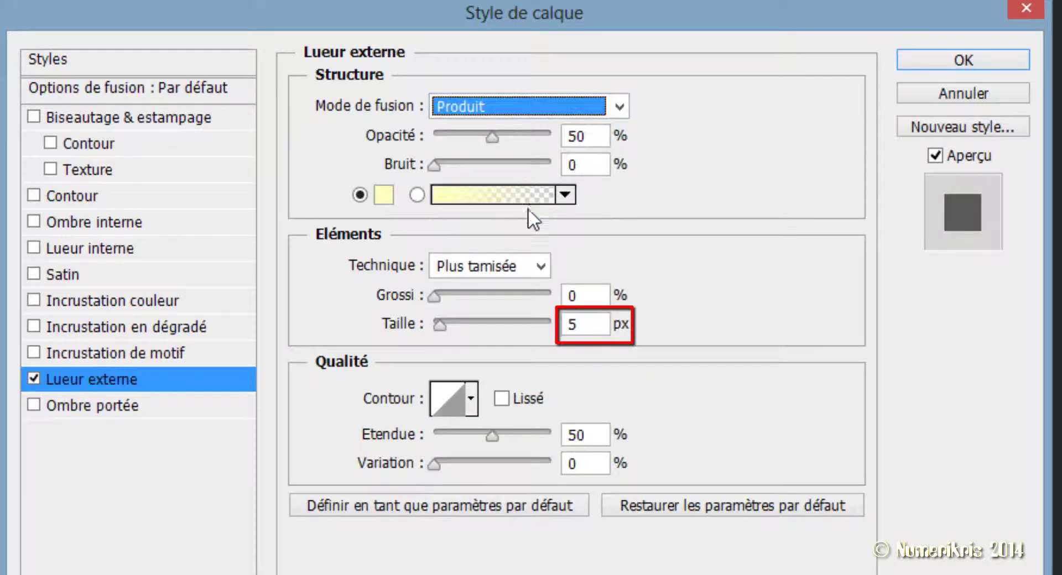
click(578, 324)
text(4)
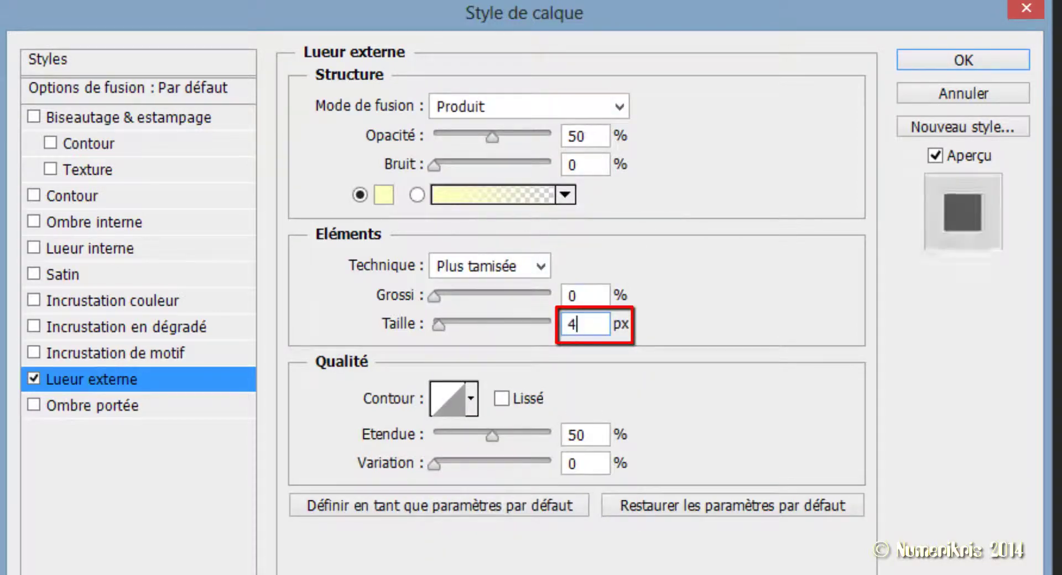
text(0)
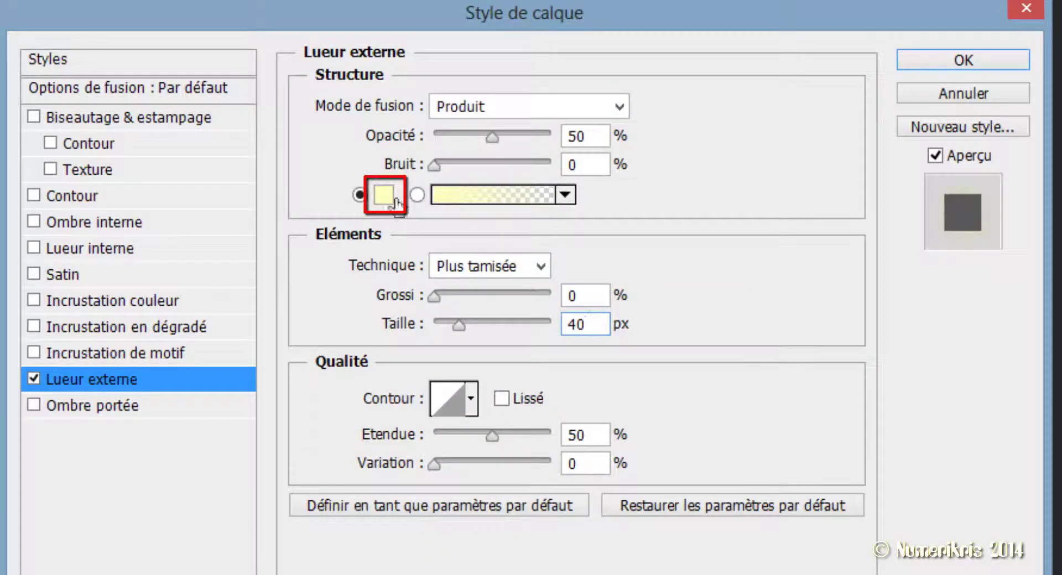
click(395, 199)
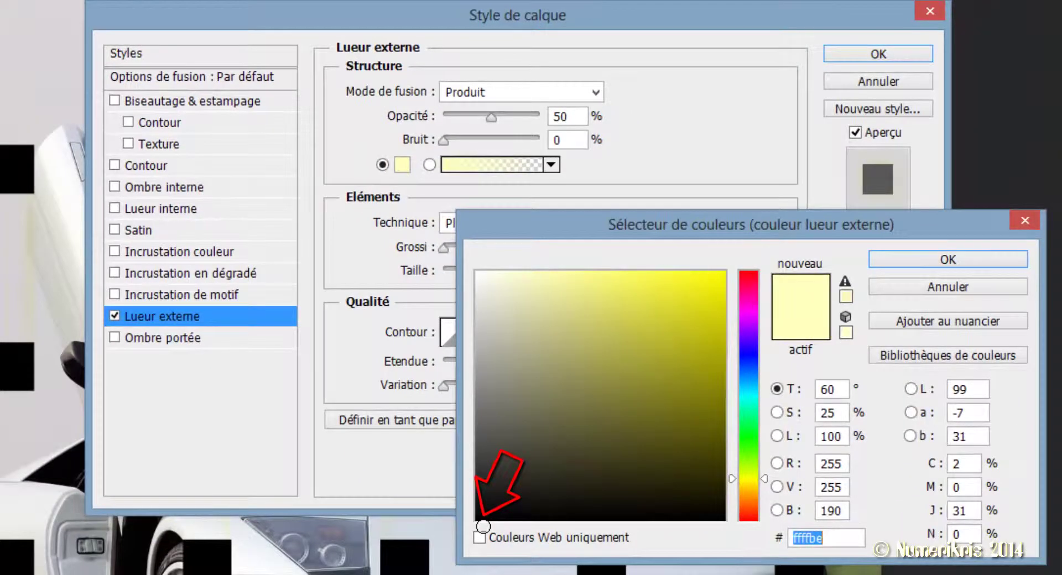
drag(473, 520, 474, 522)
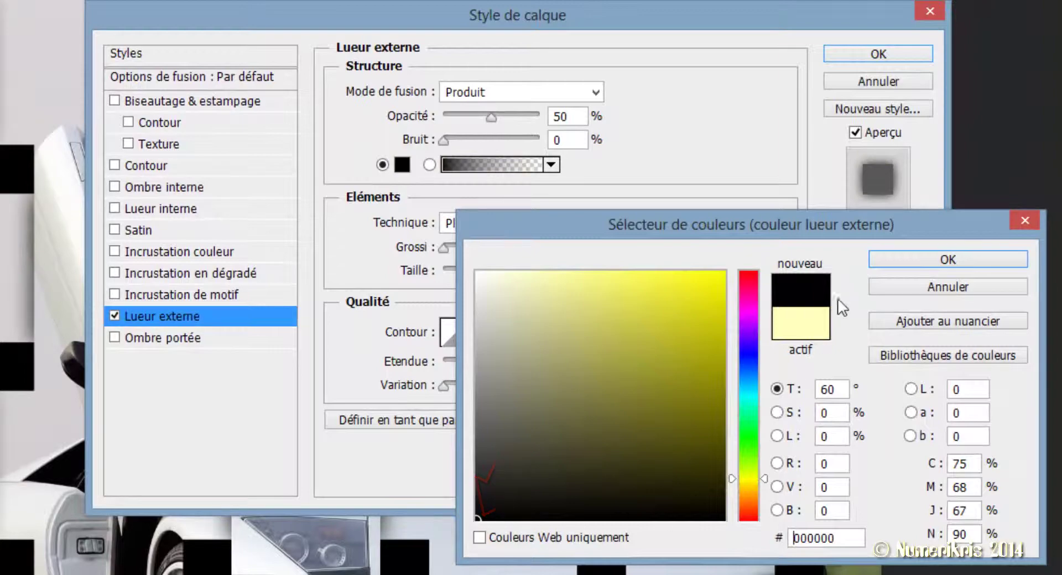
click(884, 266)
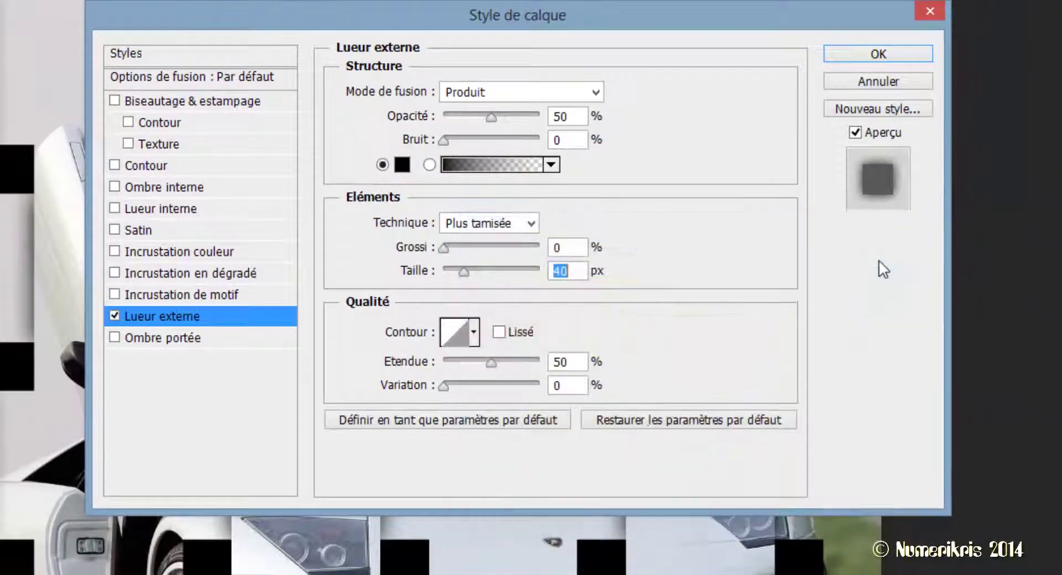
click(872, 56)
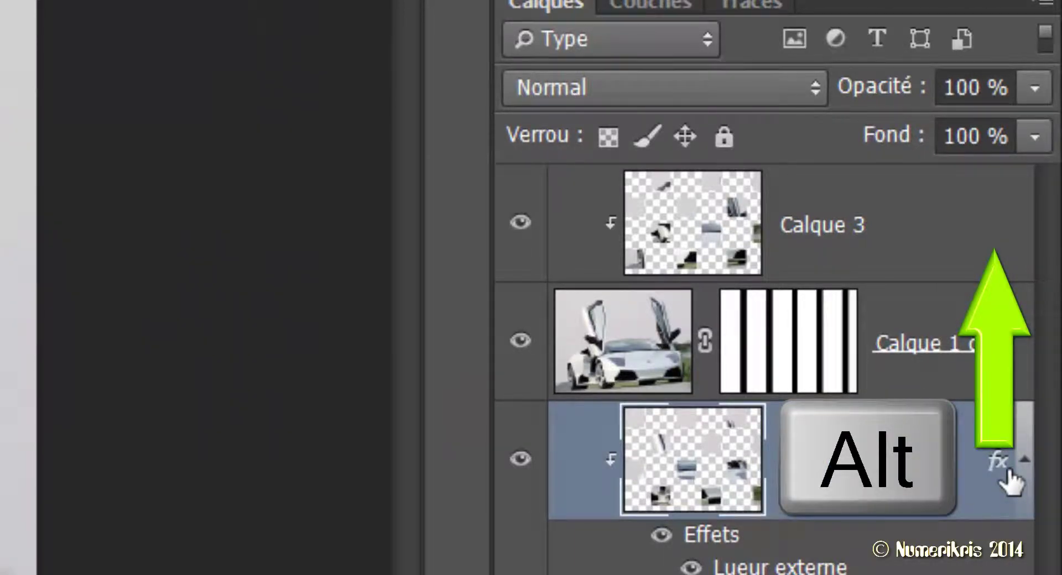
- Copy Calque 2's outer glow effect onto Calque 3 and select Calque 3
mouse_move(1008, 470)
mouse_down()
mouse_move(984, 256)
mouse_move(999, 246)
mouse_up()
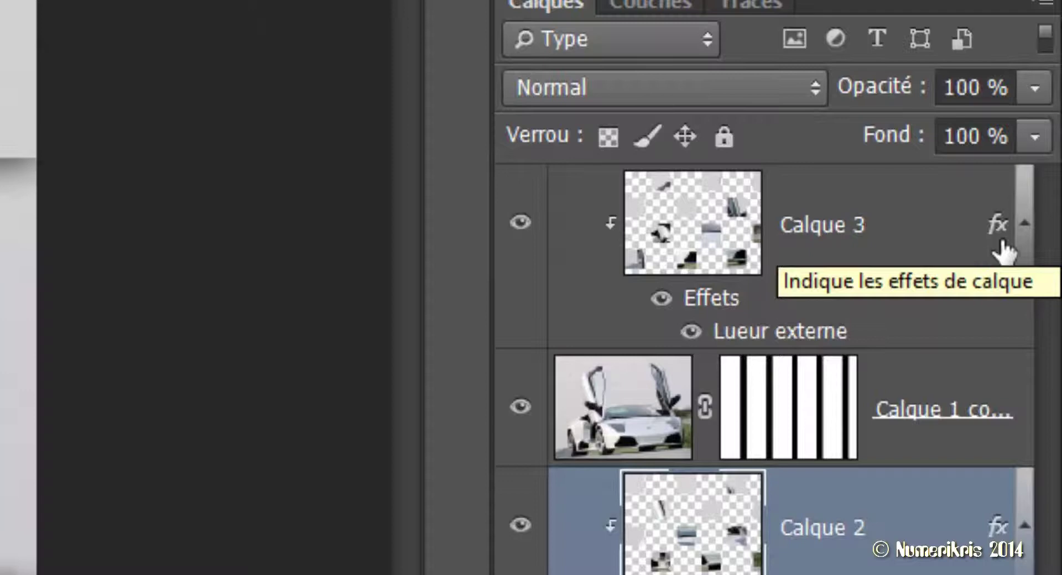
click(881, 219)
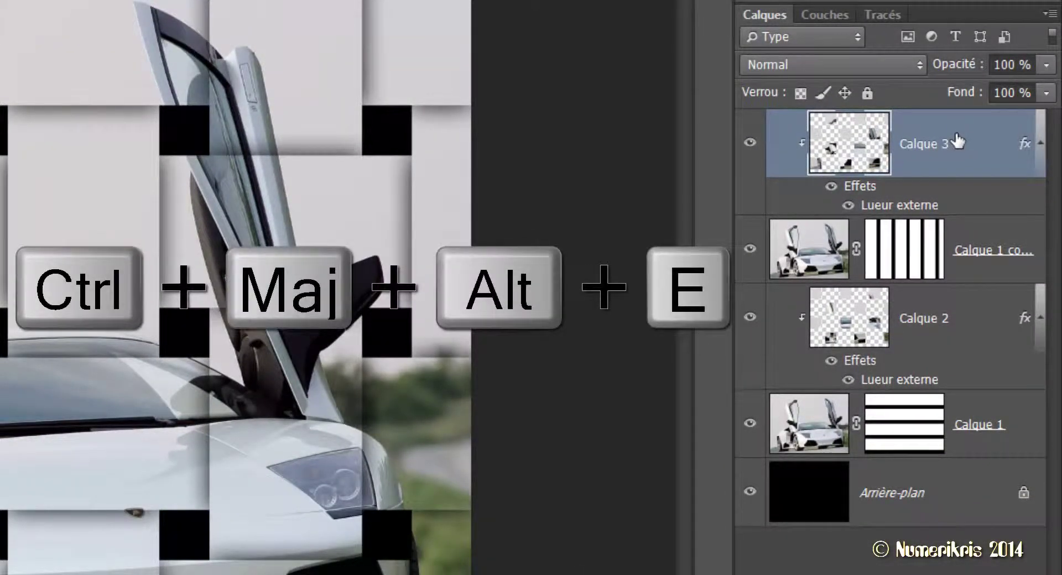
- Stamp visible layers into Calque 4 and apply Placage de texture: Toile, 100%, relief 1
key(ctrl+shift+alt+e)
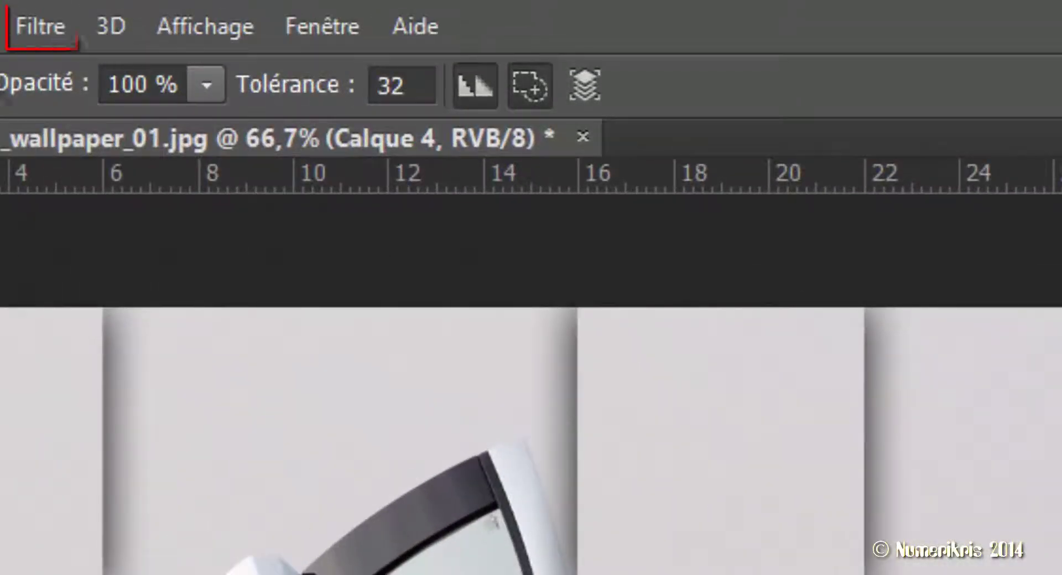
click(30, 28)
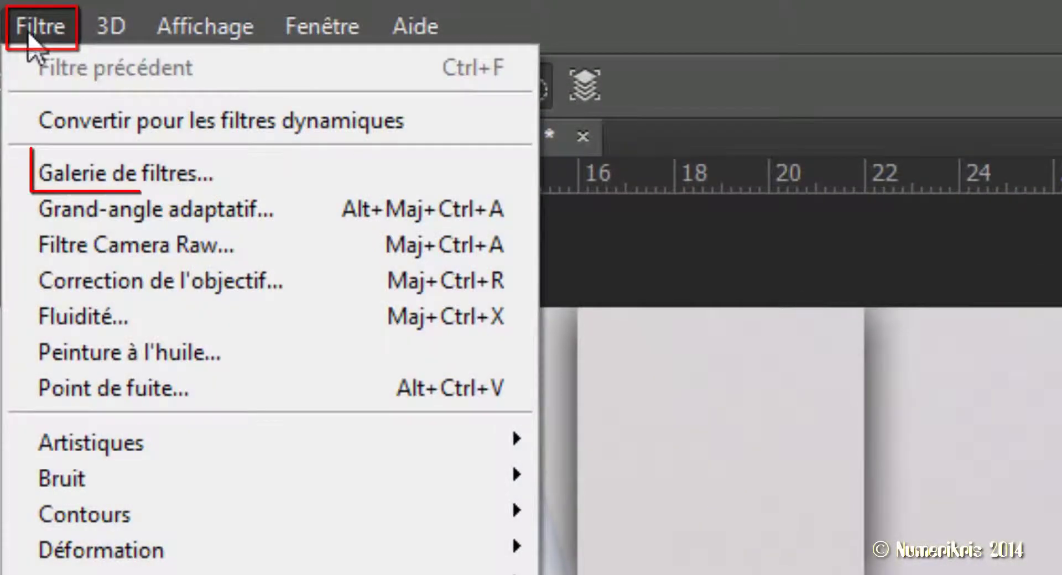
click(55, 173)
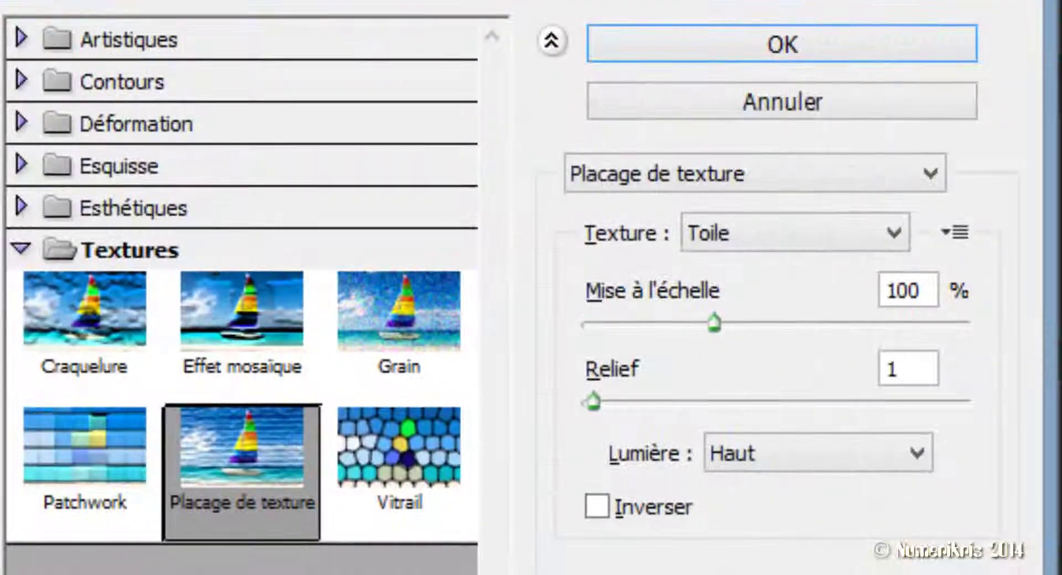
click(110, 253)
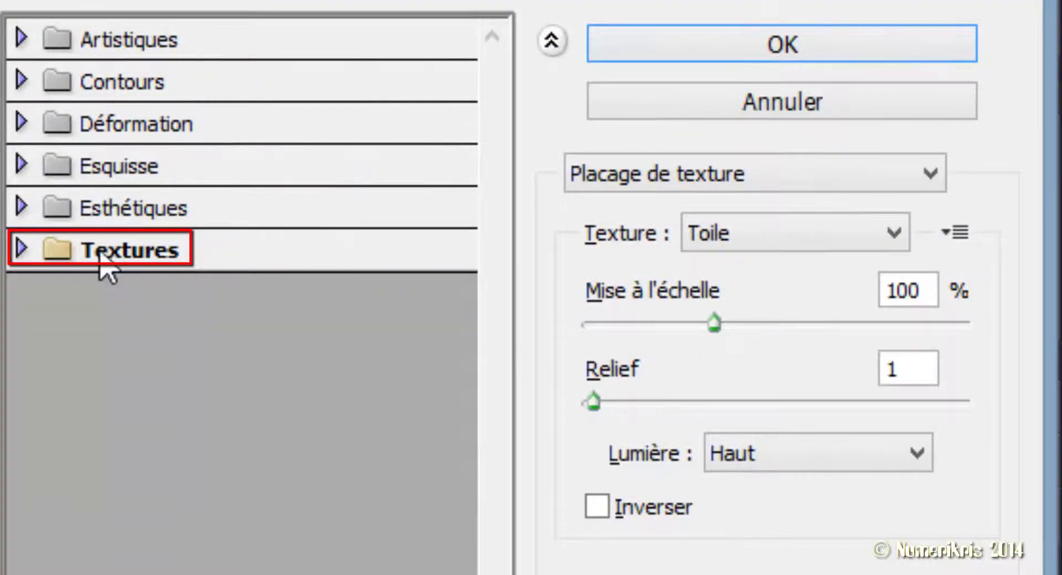
click(21, 250)
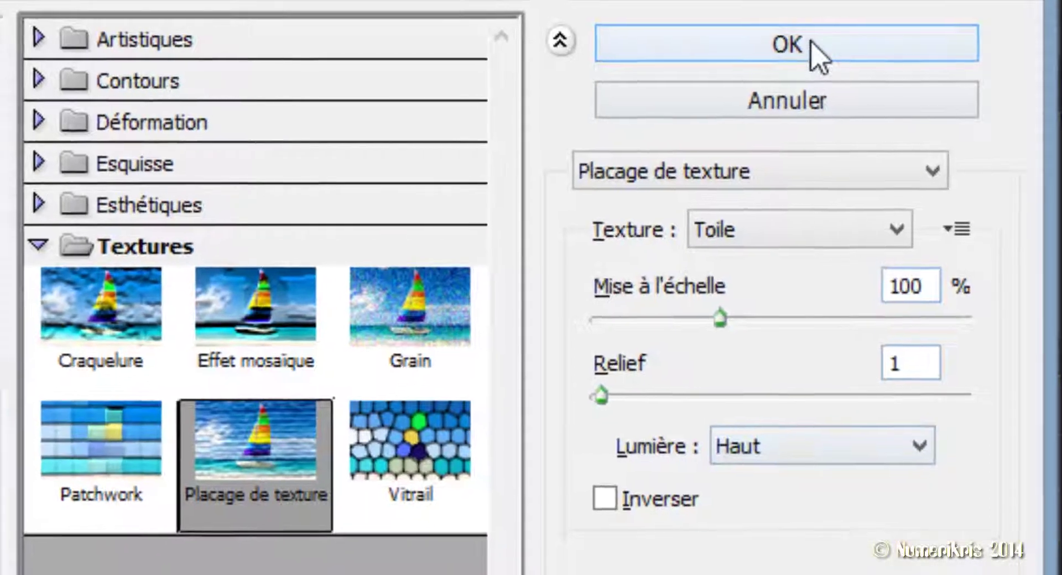
click(815, 47)
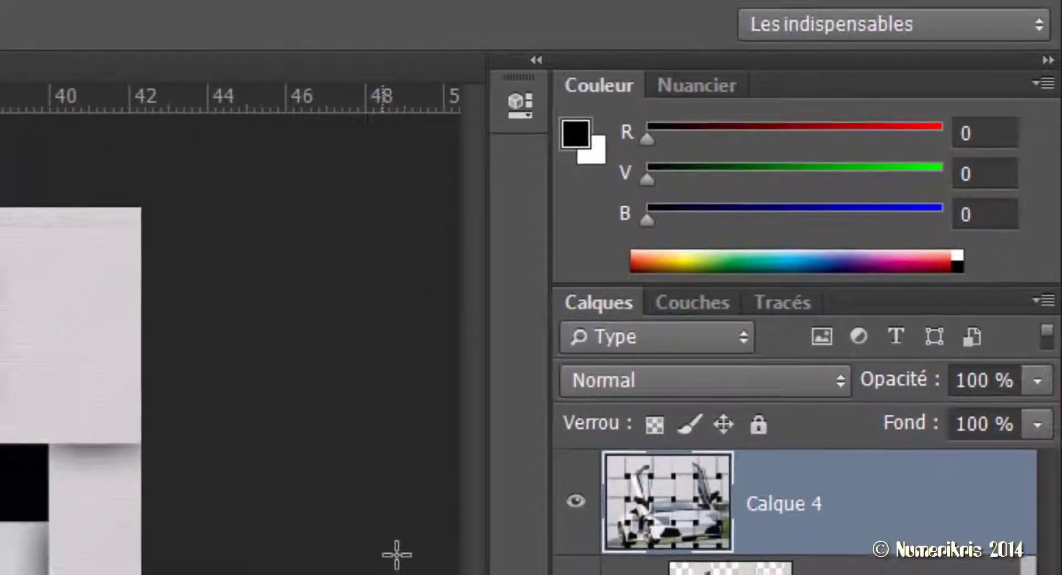